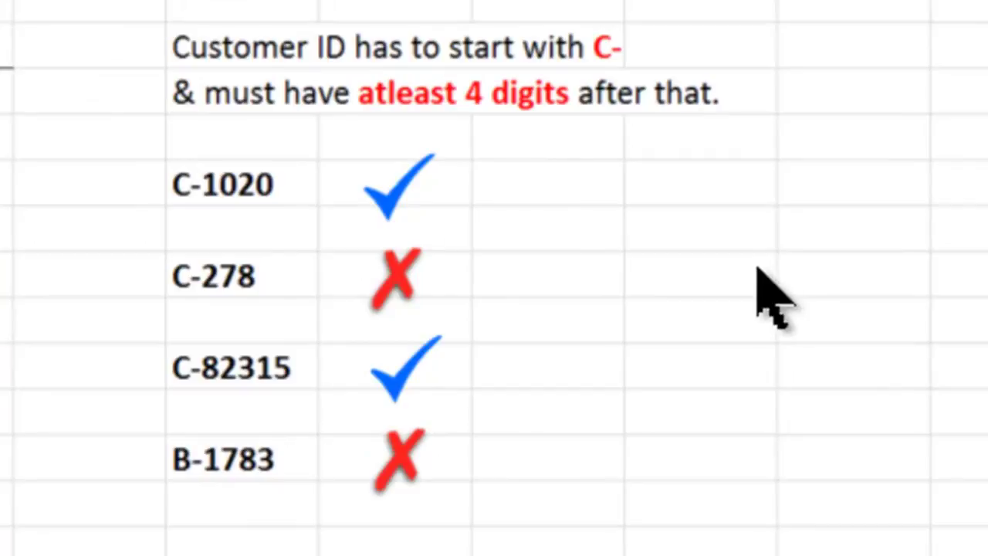
Step: Review the customer ID rules in column F and the valid and invalid sample IDs below them
{"action": "left_click", "coordinate": [267, 45]}
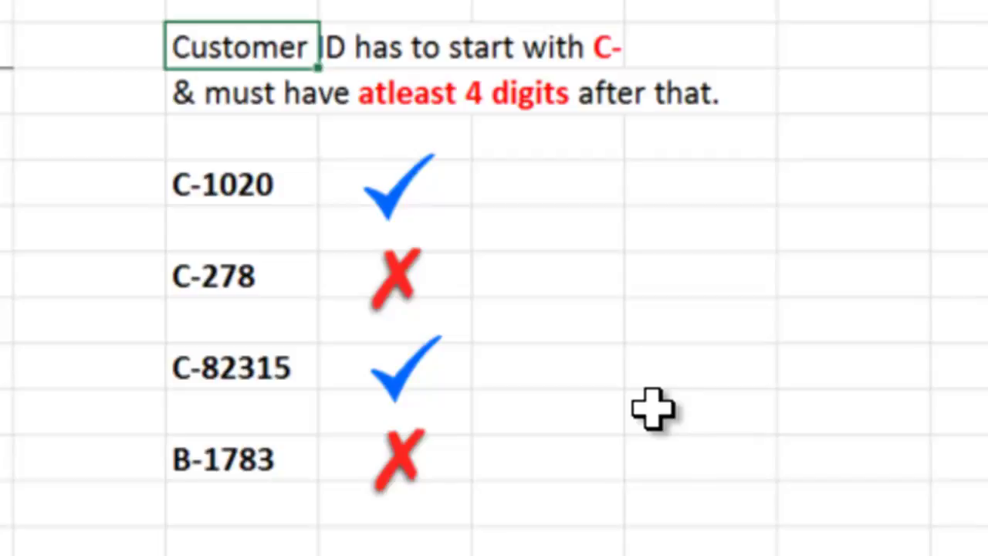
{"action": "left_click", "coordinate": [244, 101]}
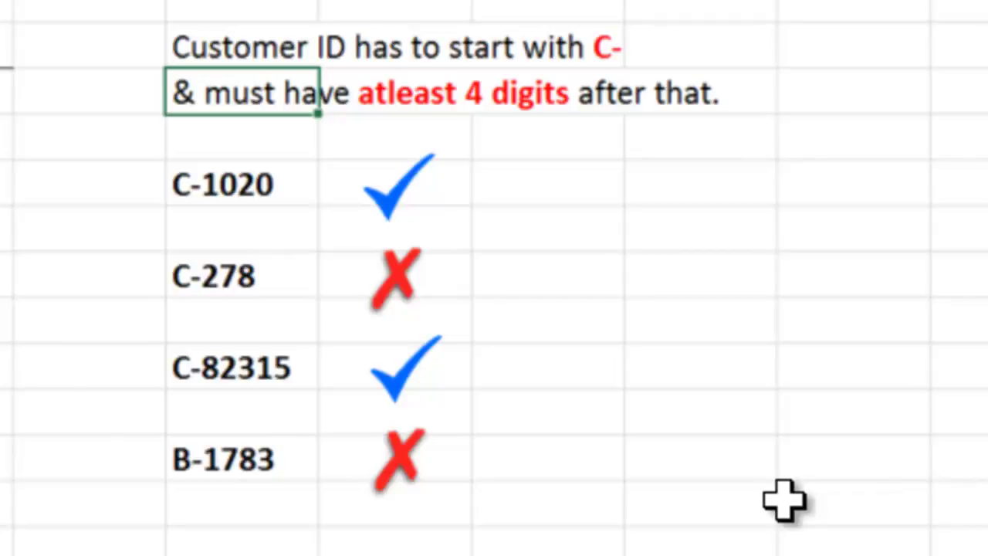
{"action": "left_click", "coordinate": [303, 193]}
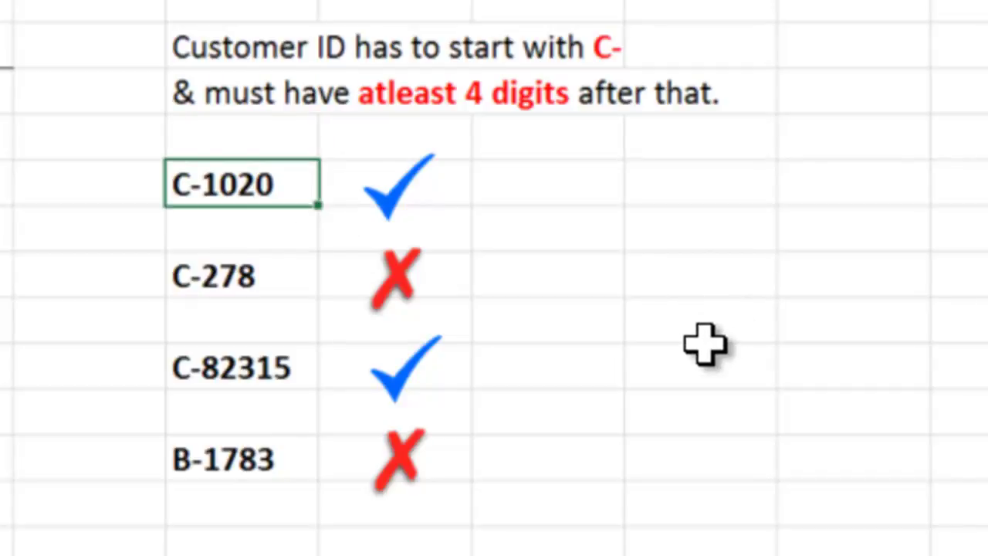
{"action": "key", "text": "Down"}
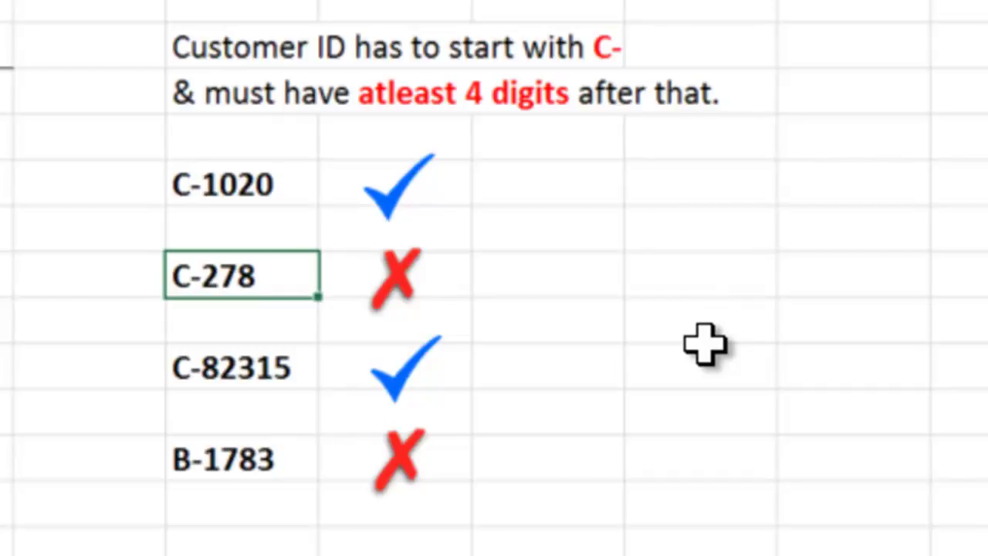
{"action": "key", "text": "Down"}
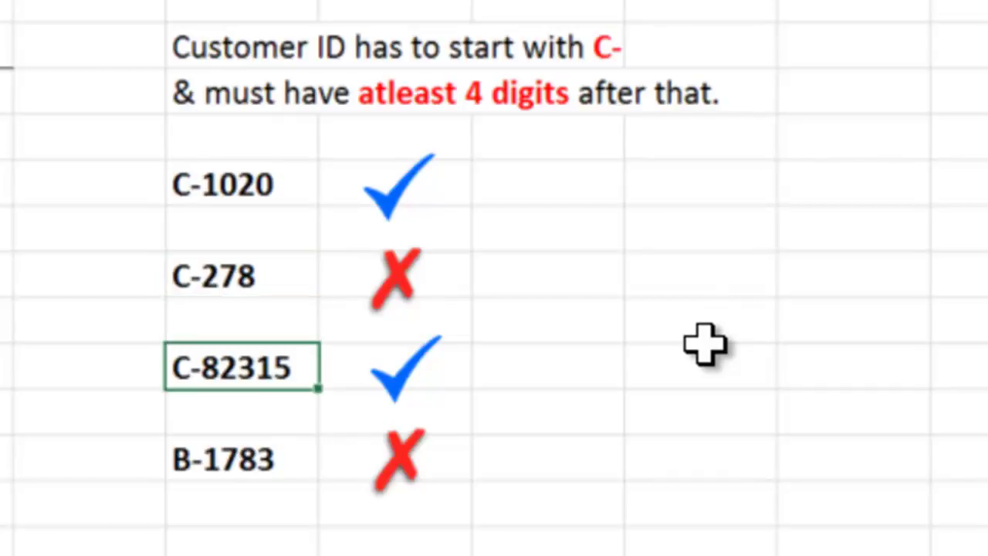
{"action": "key", "text": "Down"}
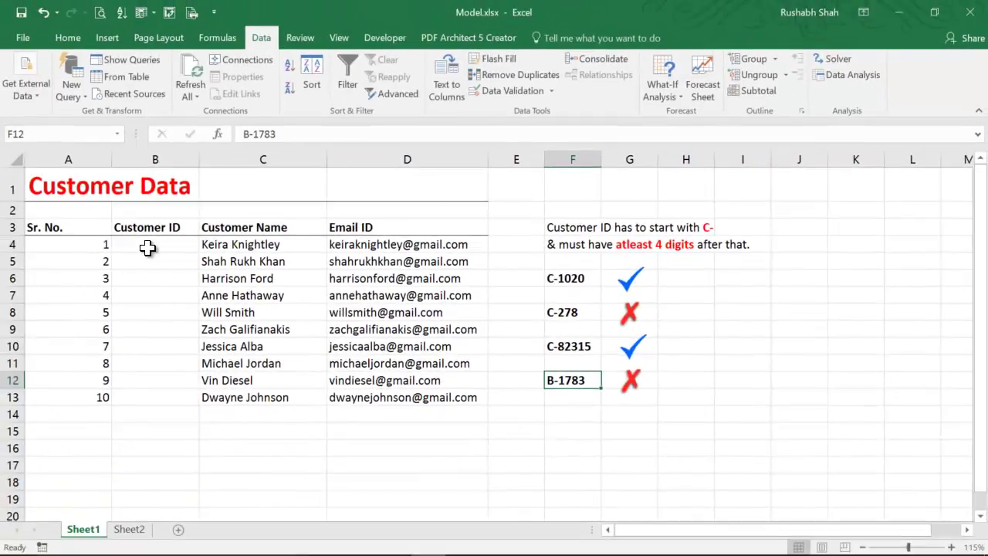
{"action": "left_click", "coordinate": [148, 247]}
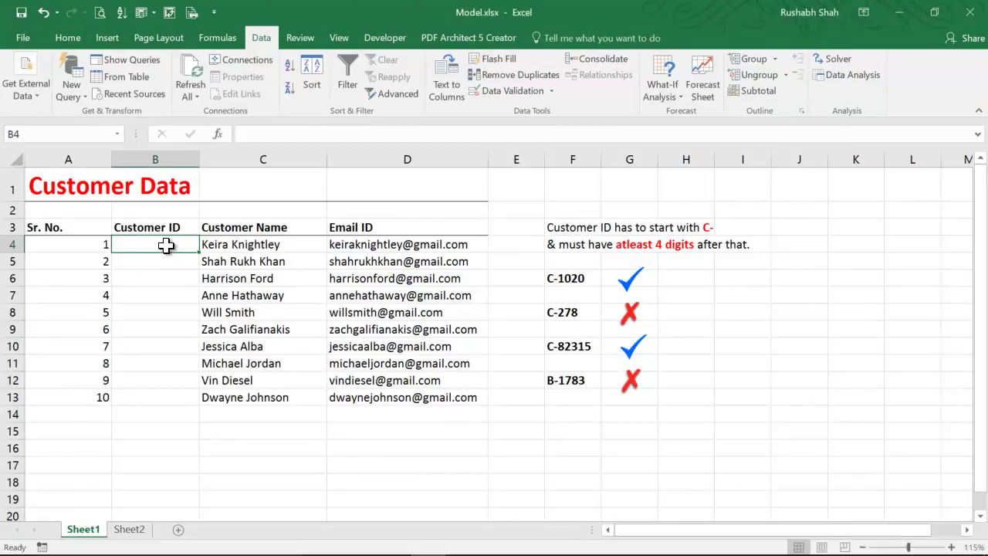
{"action": "left_click_drag", "start_coordinate": [166, 246], "coordinate": [167, 397]}
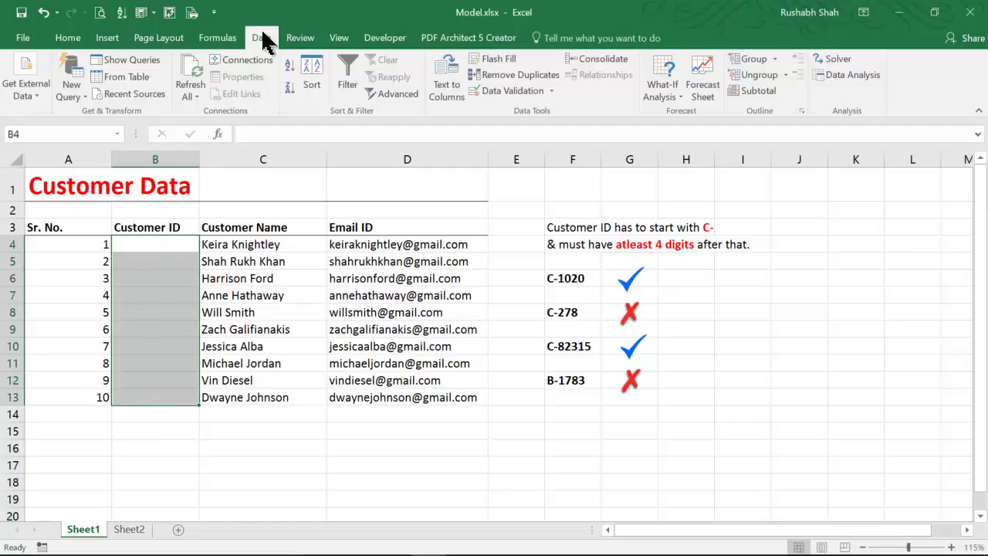
{"action": "left_click", "coordinate": [501, 90]}
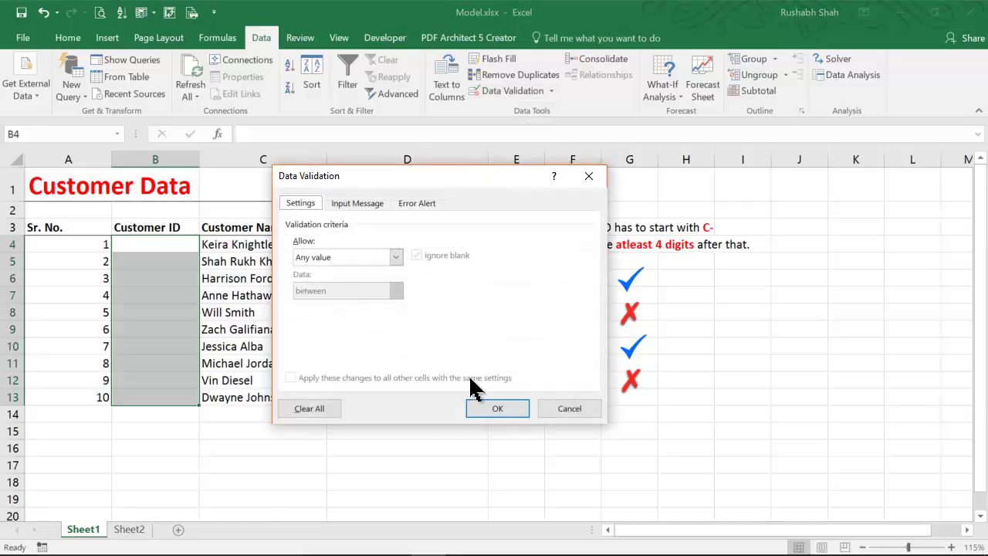
{"action": "left_click", "coordinate": [568, 409]}
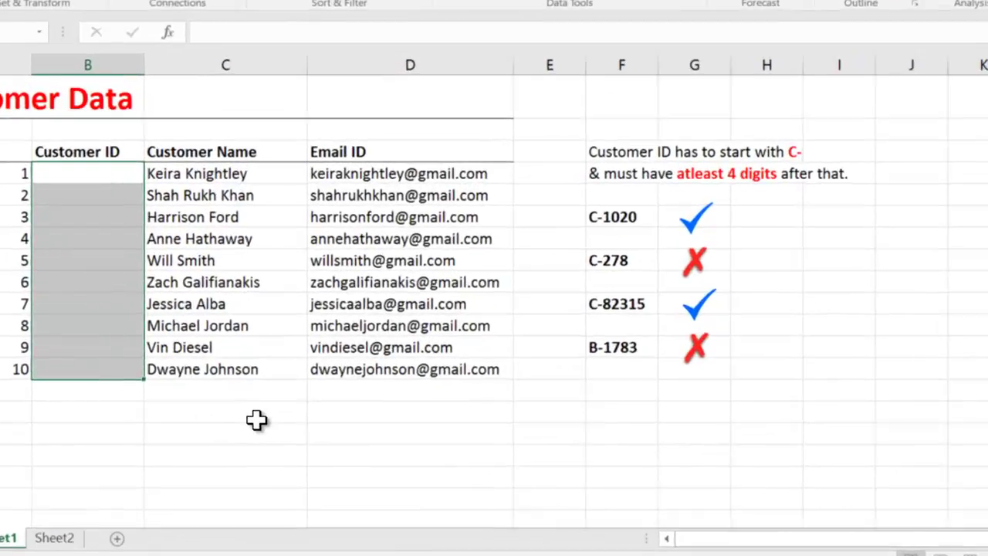
Step: Enter a test customer ID in cell C15, made of the prefix C- and four digits
{"action": "left_click", "coordinate": [281, 432]}
{"action": "type", "text": "C"}
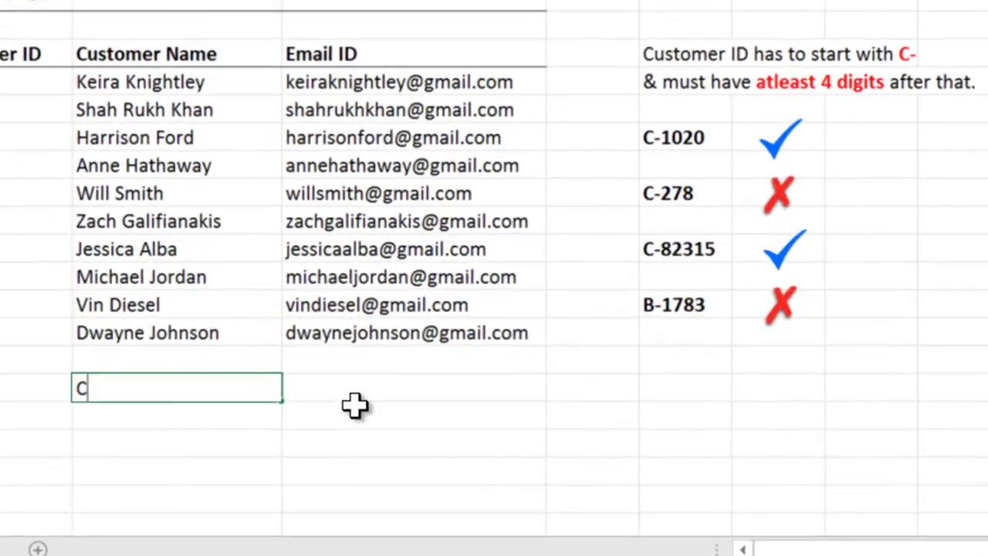
{"action": "type", "text": "-5644"}
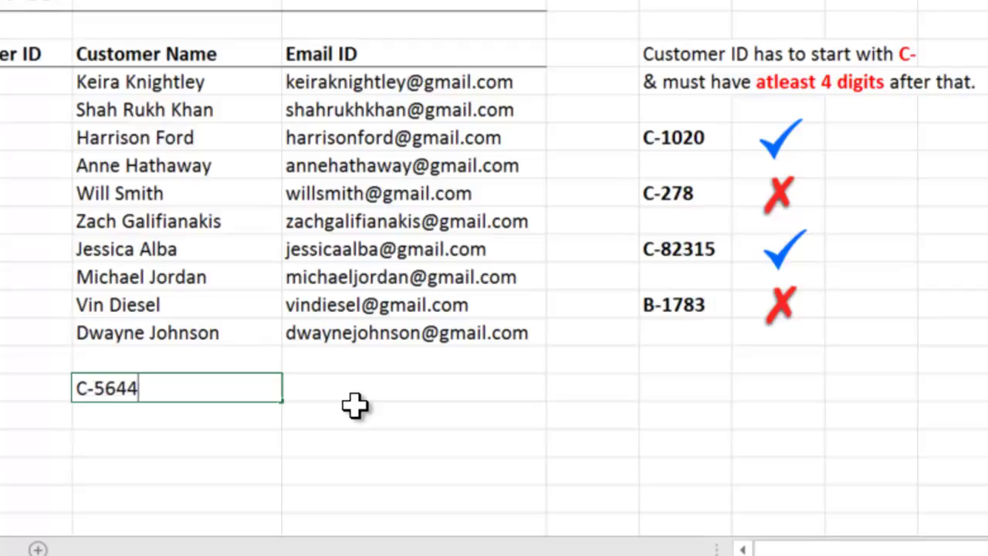
{"action": "key", "text": "Tab"}
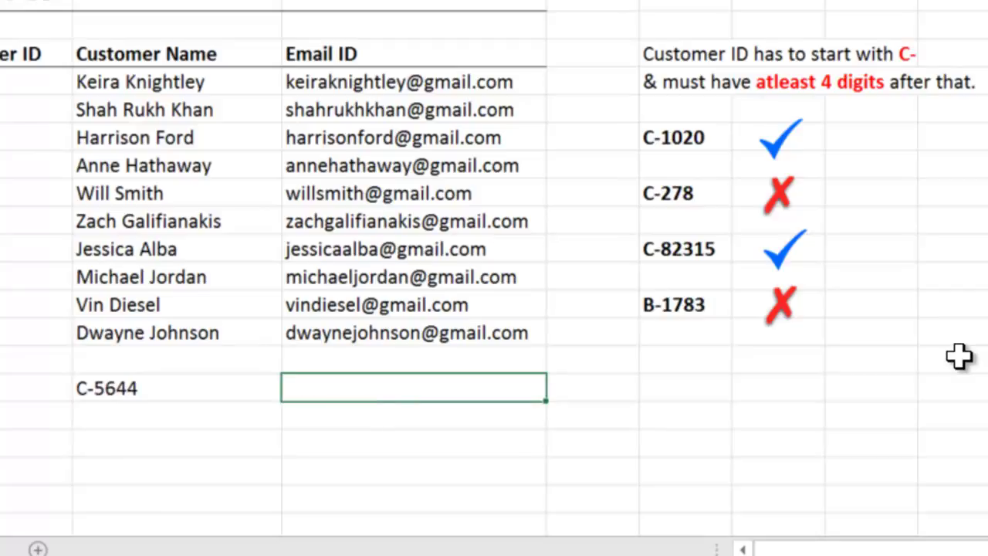
Step: Enter the prefix test =LEFT(C15,2)="C-" in cell D15
{"action": "type", "text": "=lef"}
{"action": "key", "text": "Tab"}
{"action": "key", "text": "Left"}
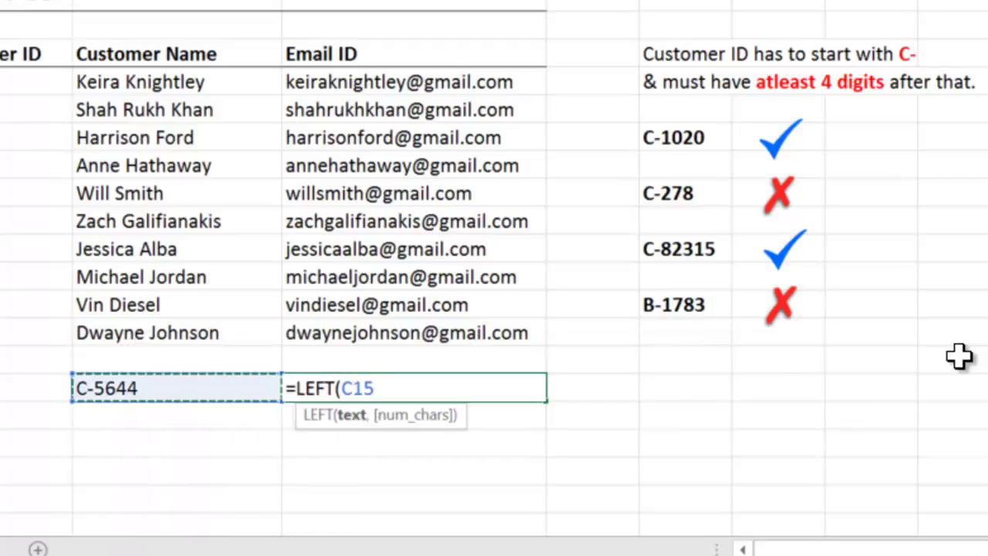
{"action": "type", "text": ",2"}
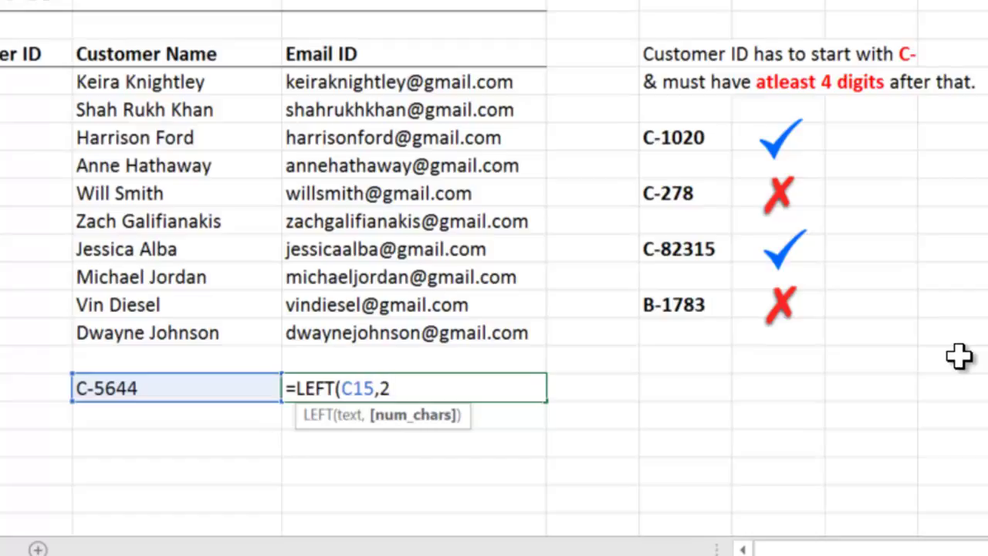
{"action": "type", "text": ")="}
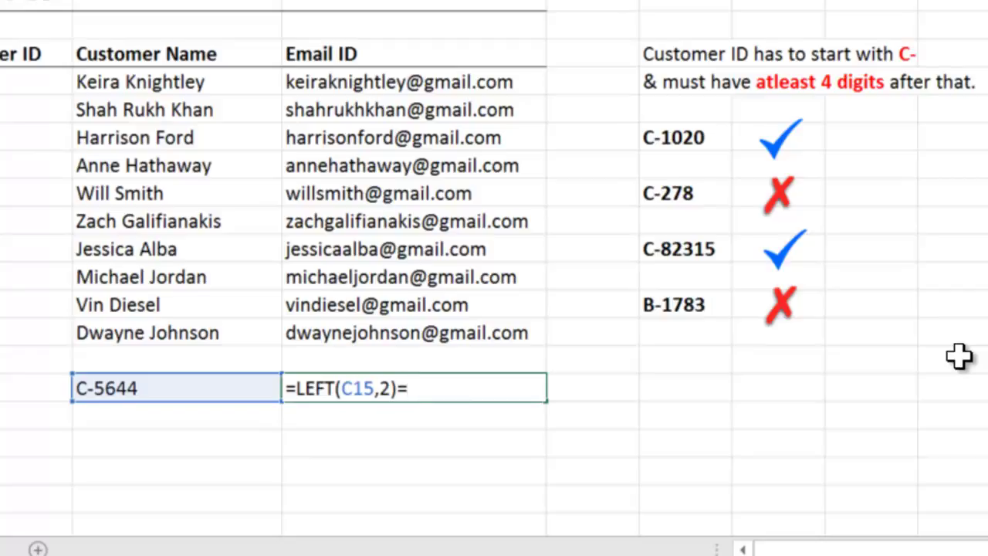
{"action": "type", "text": "\"C-\""}
{"action": "key", "text": "Return"}
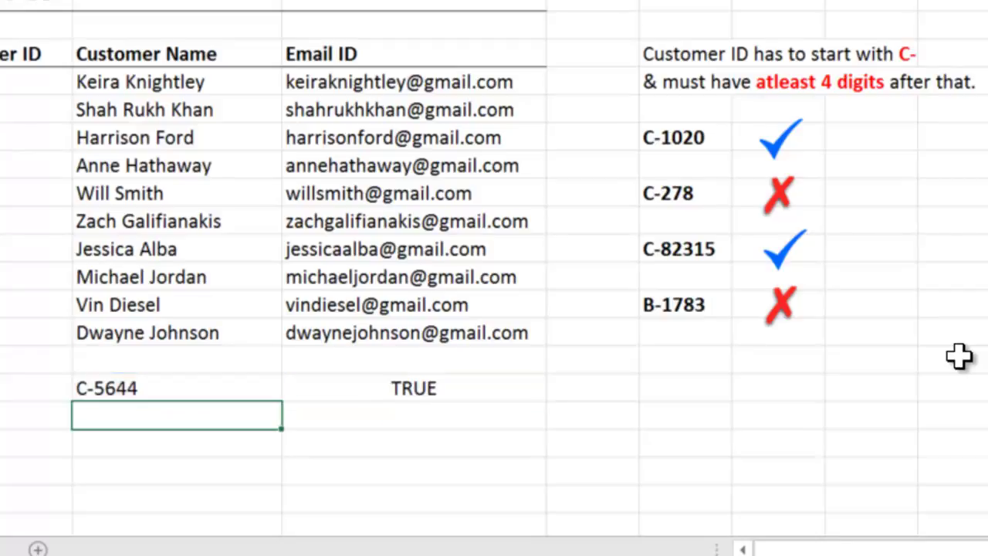
Step: Enter the length test =LEN(C15)>=6 in cell D16
{"action": "key", "text": "Up"}
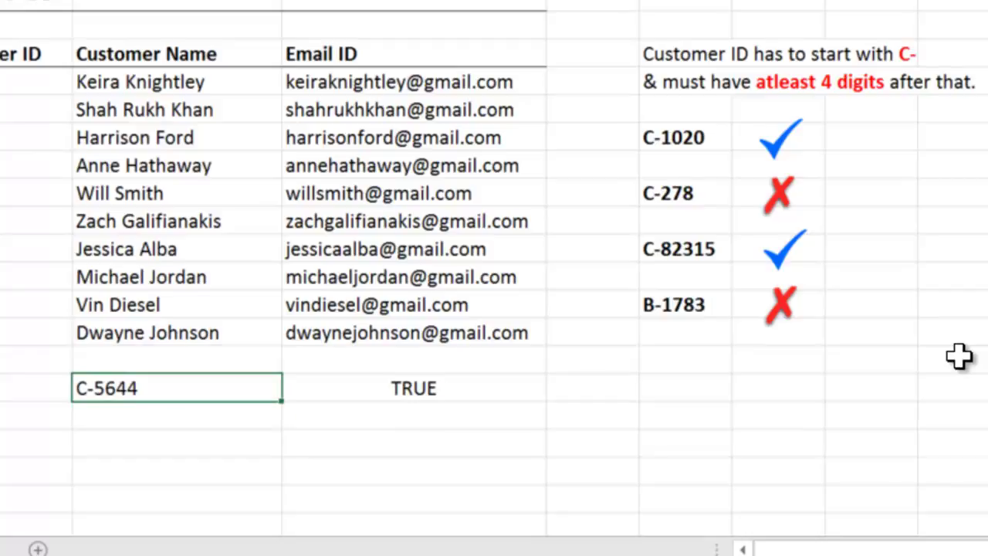
{"action": "key", "text": "Right"}
{"action": "key", "text": "Down"}
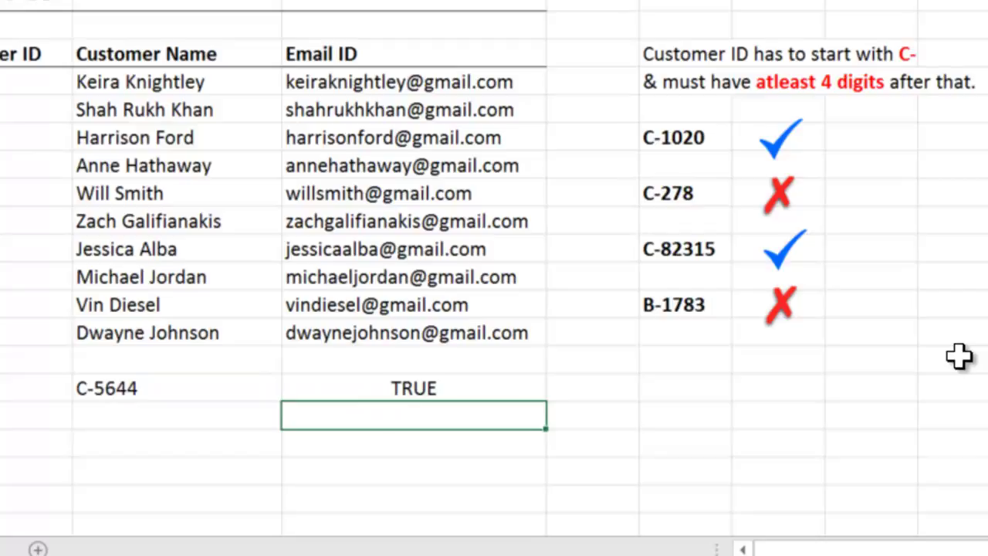
{"action": "type", "text": "=len"}
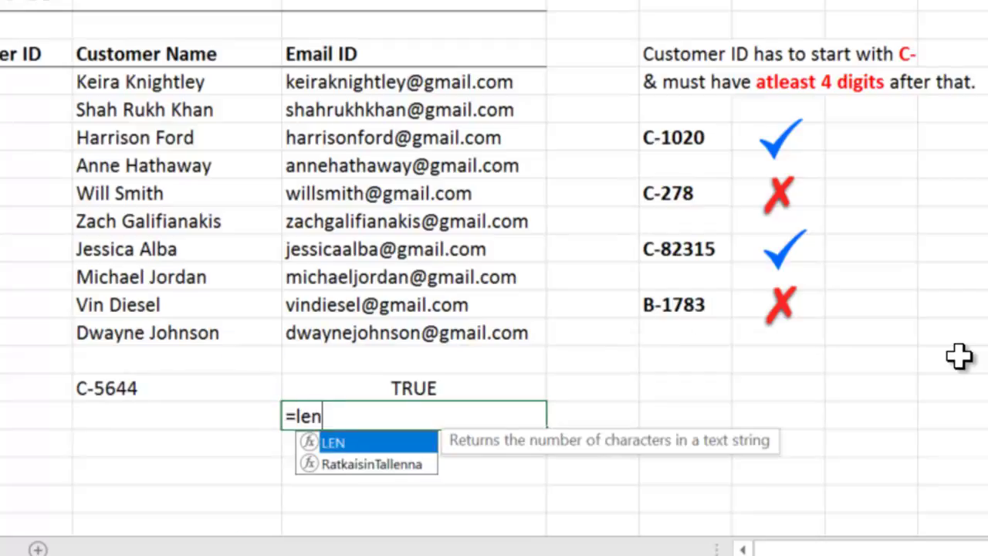
{"action": "key", "text": "Tab"}
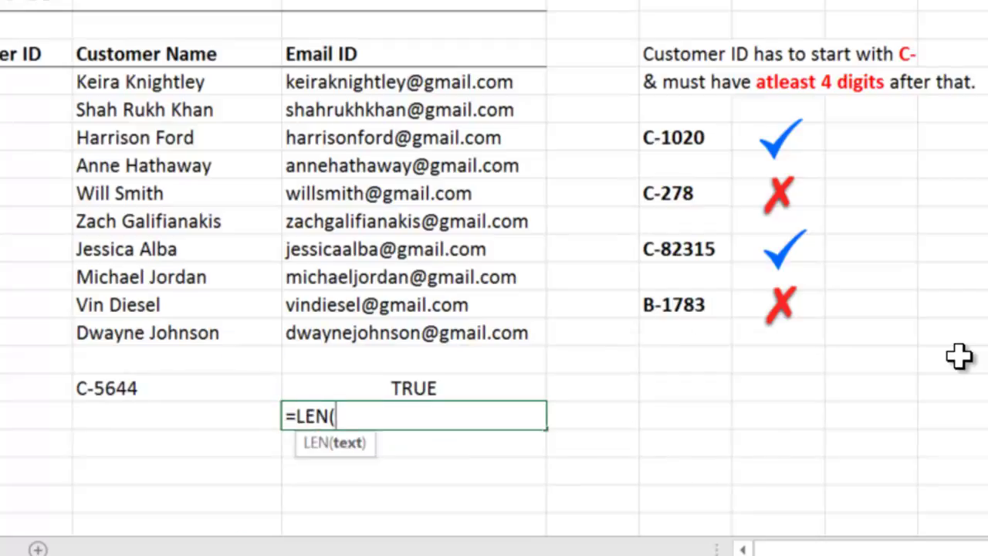
{"action": "key", "text": "Left"}
{"action": "key", "text": "Up"}
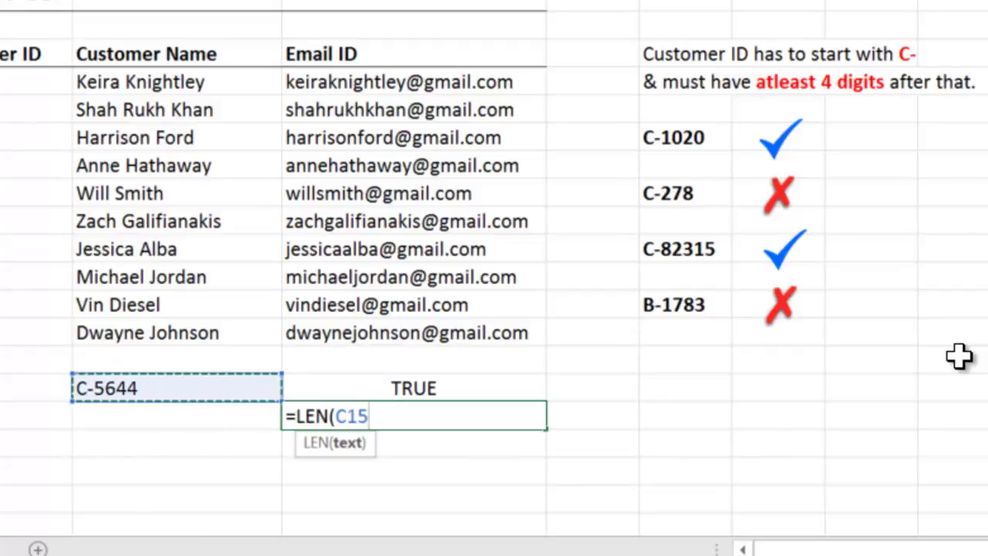
{"action": "type", "text": ")>=6"}
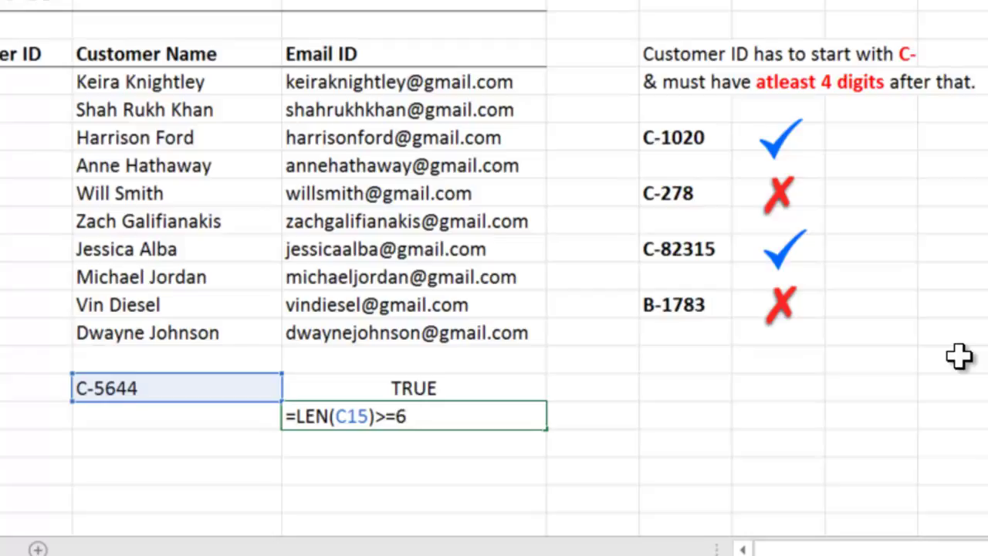
{"action": "key", "text": "Return"}
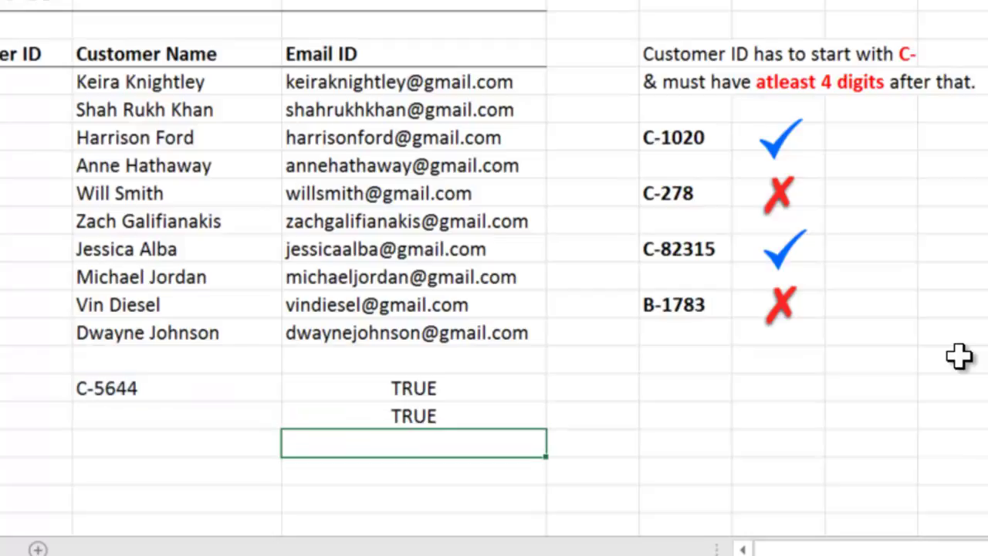
Step: Remove the last digit of the test ID in C15 to check a three-digit ID
{"action": "key", "text": "Up"}
{"action": "key", "text": "Up"}
{"action": "key", "text": "Left"}
{"action": "key", "text": "F2"}
{"action": "key", "text": "BackSpace"}
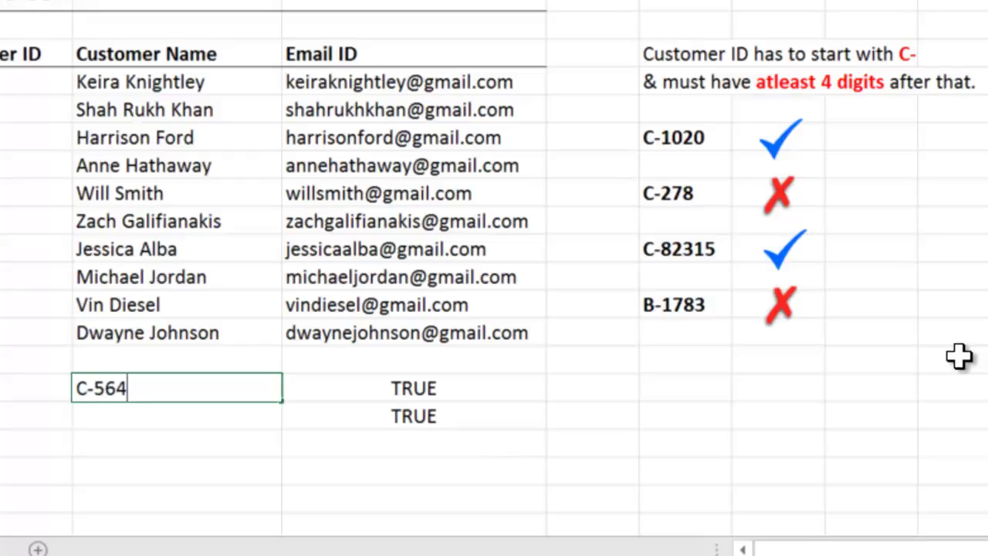
{"action": "key", "text": "Return"}
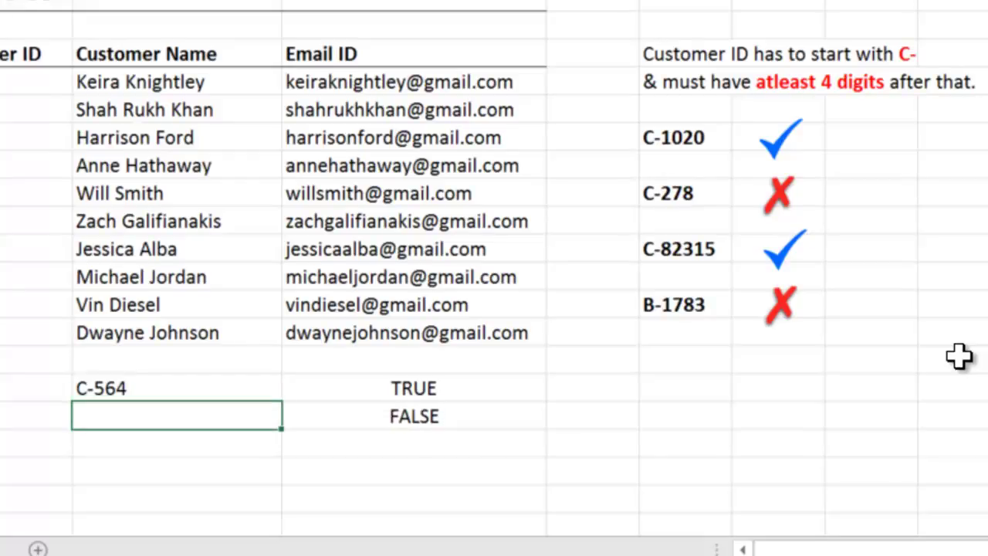
Step: Append 53 to the test ID in C15 to check a five-digit ID
{"action": "key", "text": "Up"}
{"action": "key", "text": "F2"}
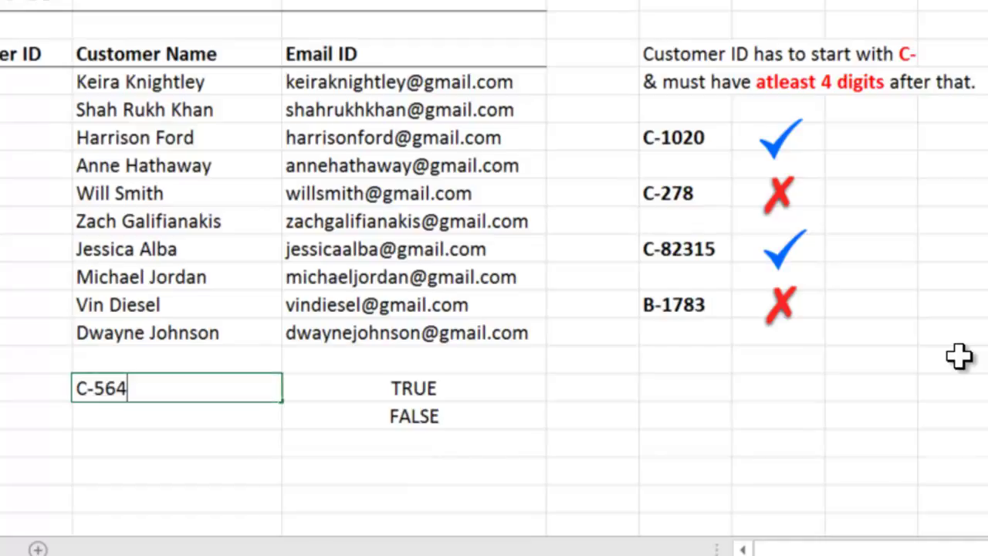
{"action": "type", "text": "53"}
{"action": "key", "text": "Return"}
Step: Replace the leading letter of the test ID in C15 with A to check a wrong prefix
{"action": "key", "text": "Up"}
{"action": "key", "text": "F2"}
{"action": "key", "text": "Left"}
{"action": "key", "text": "Home"}
{"action": "key", "text": "Delete"}
{"action": "type", "text": "B"}
{"action": "key", "text": "BackSpace"}
{"action": "type", "text": "A"}
{"action": "key", "text": "Return"}
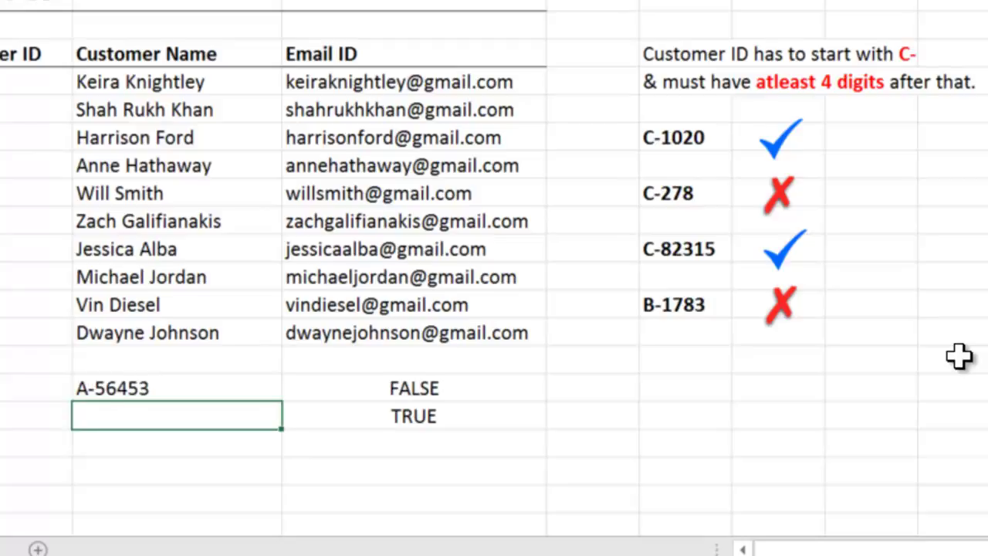
Step: Write AND in cell E15, beside the two test formulas
{"action": "key", "text": "Up"}
{"action": "key", "text": "Right"}
{"action": "key", "text": "Right"}
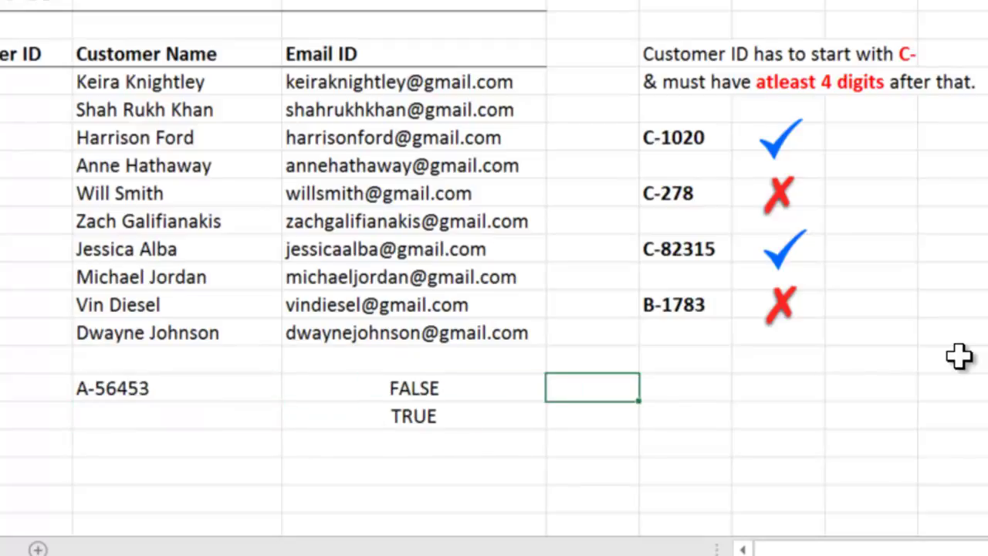
{"action": "type", "text": "AND"}
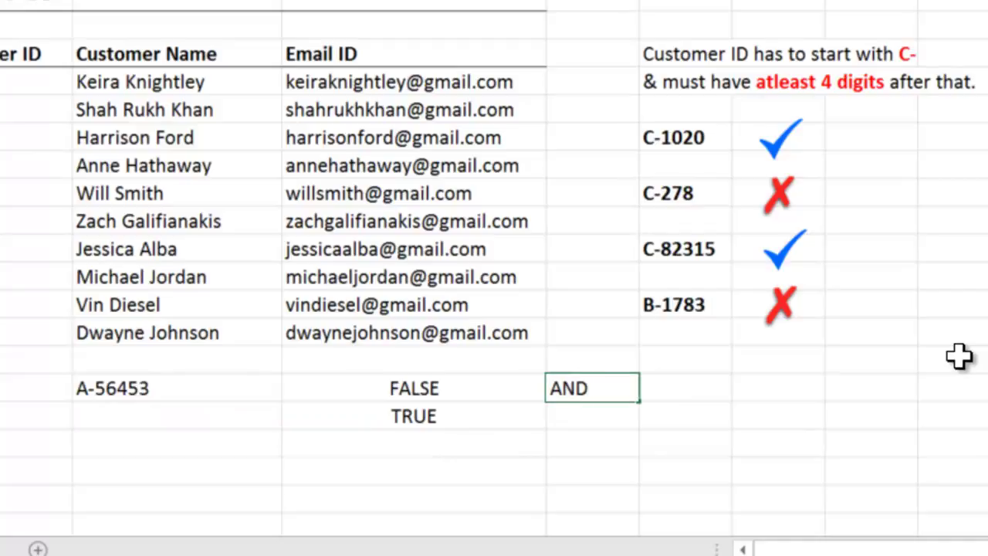
{"action": "key", "text": "Return"}
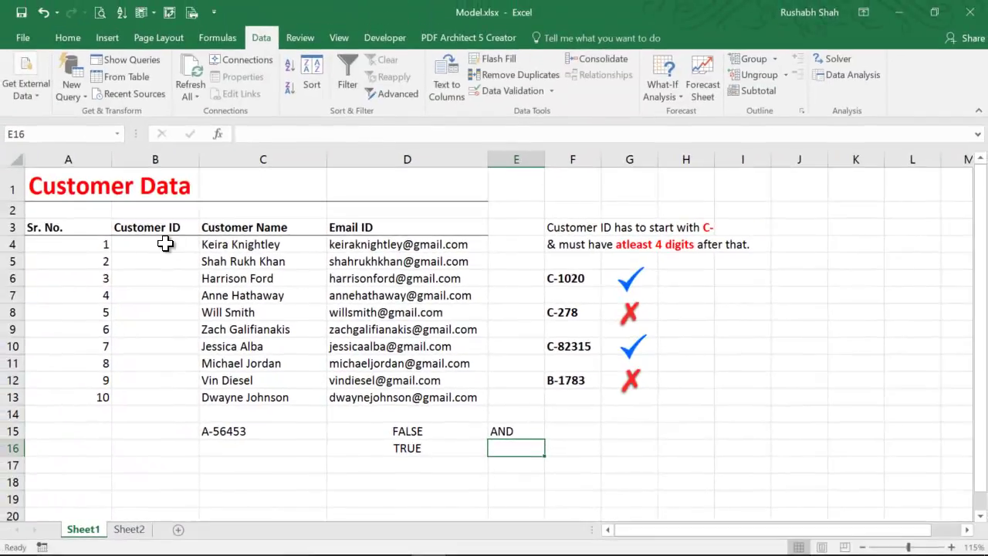
Step: Set the data validation of the Customer ID cells B4:B13 to allow Custom criteria
{"action": "left_click", "coordinate": [163, 244]}
{"action": "left_click_drag", "start_coordinate": [160, 266], "coordinate": [141, 393]}
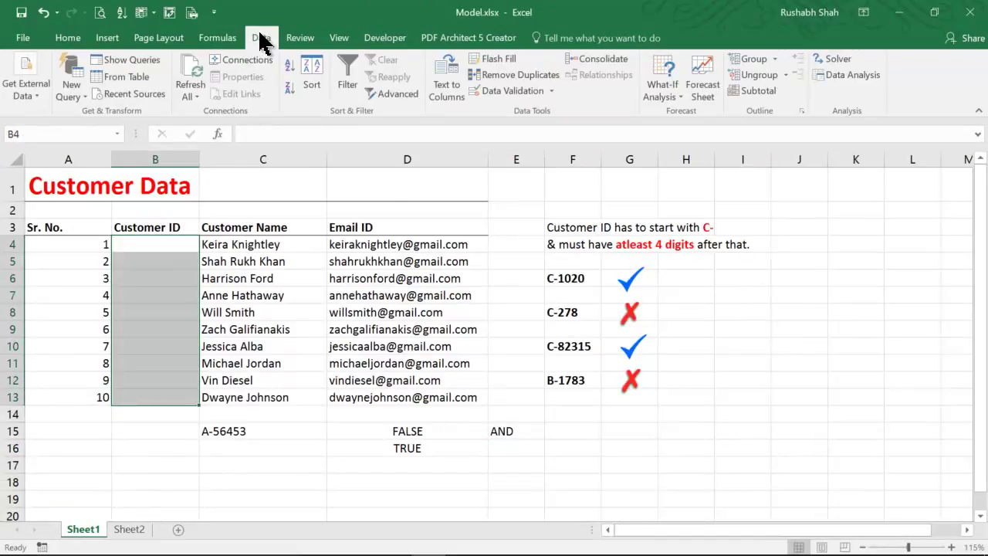
{"action": "left_click", "coordinate": [497, 94]}
{"action": "left_click_drag", "start_coordinate": [450, 182], "coordinate": [388, 90]}
{"action": "left_click", "coordinate": [282, 167]}
{"action": "left_click", "coordinate": [281, 266]}
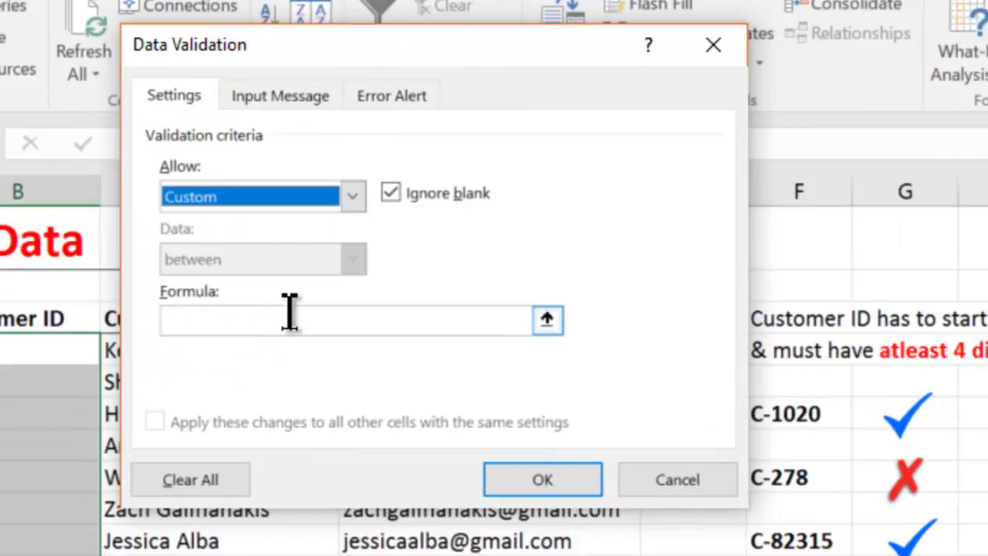
Step: Apply the custom validation formula =AND(LEFT(B4,2)="C-",LEN(B4)>=6) to the selected Customer ID cells
{"action": "left_click", "coordinate": [289, 316]}
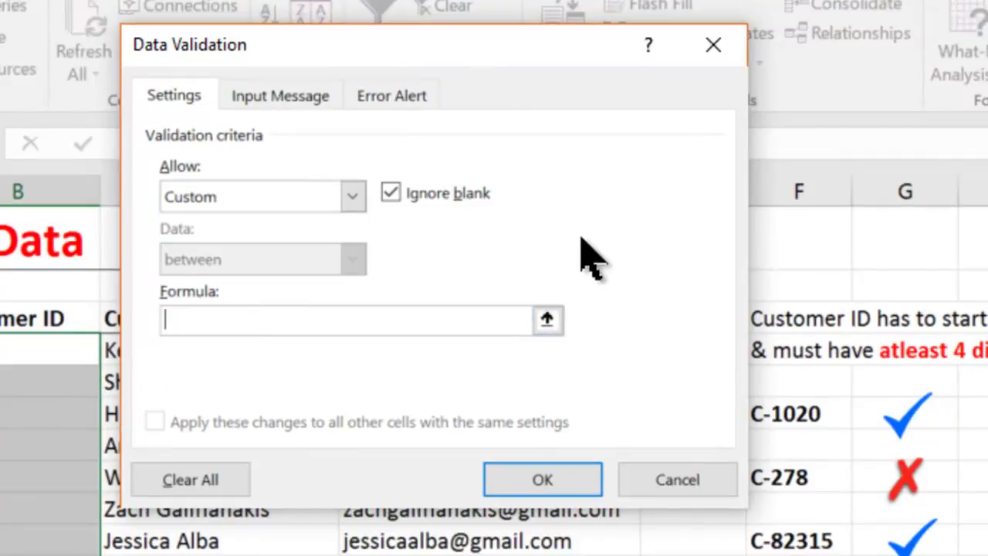
{"action": "type", "text": "=AND("}
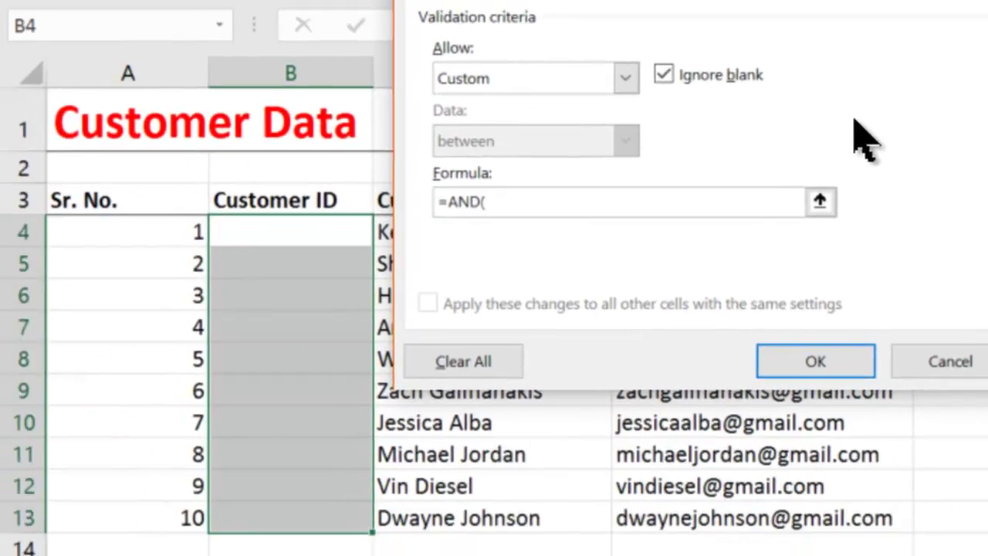
{"action": "type", "text": "LEFT("}
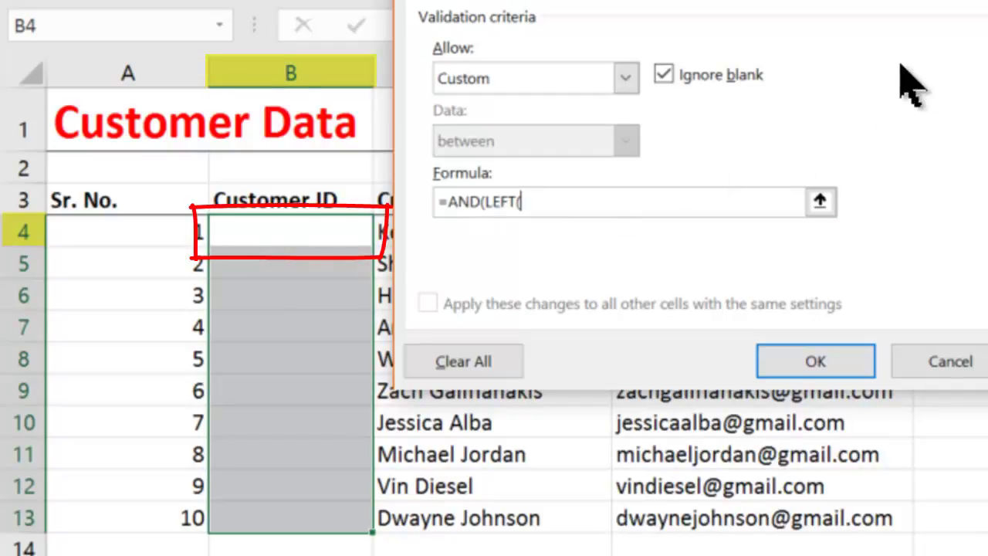
{"action": "type", "text": "B4"}
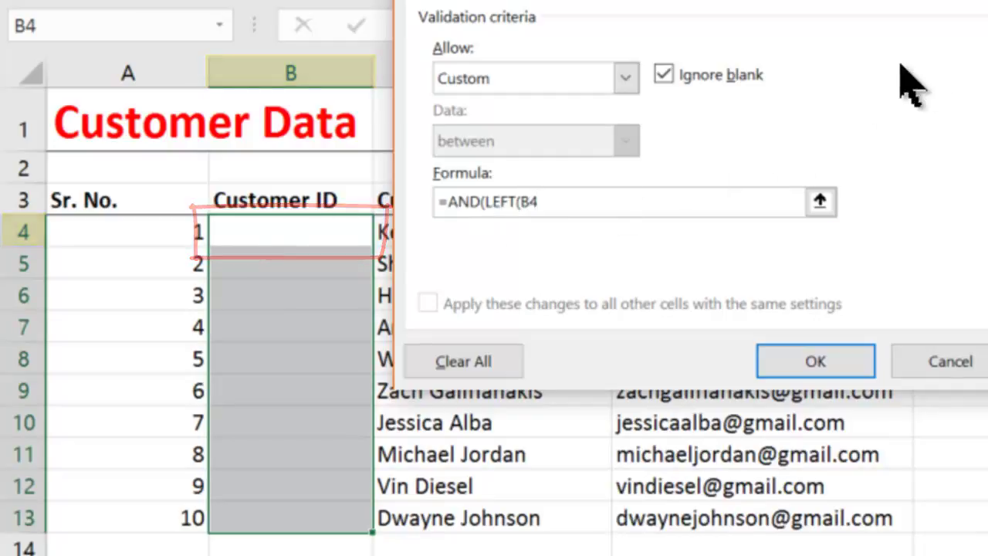
{"action": "type", "text": ",2"}
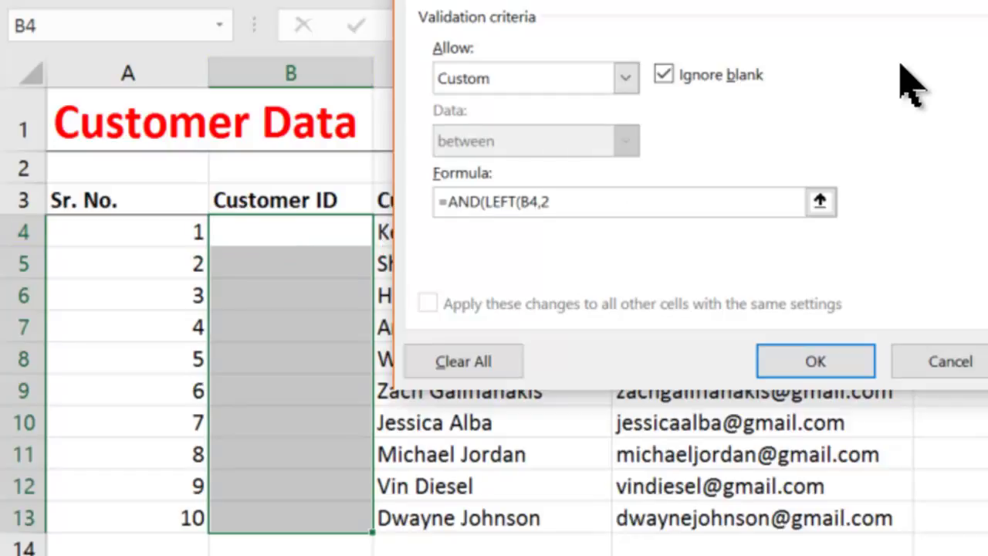
{"action": "type", "text": ")=\"C-\",LEN"}
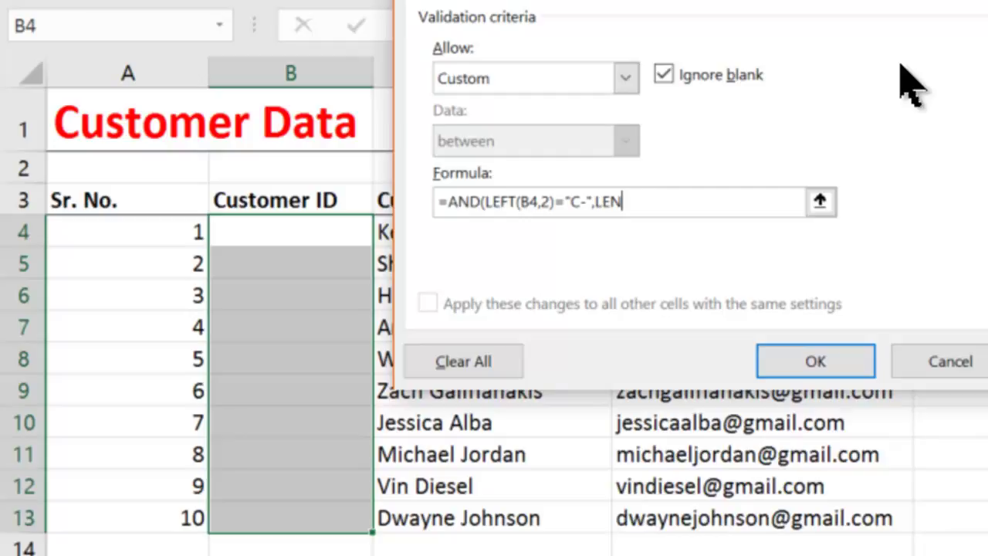
{"action": "type", "text": "(B4)>=6"}
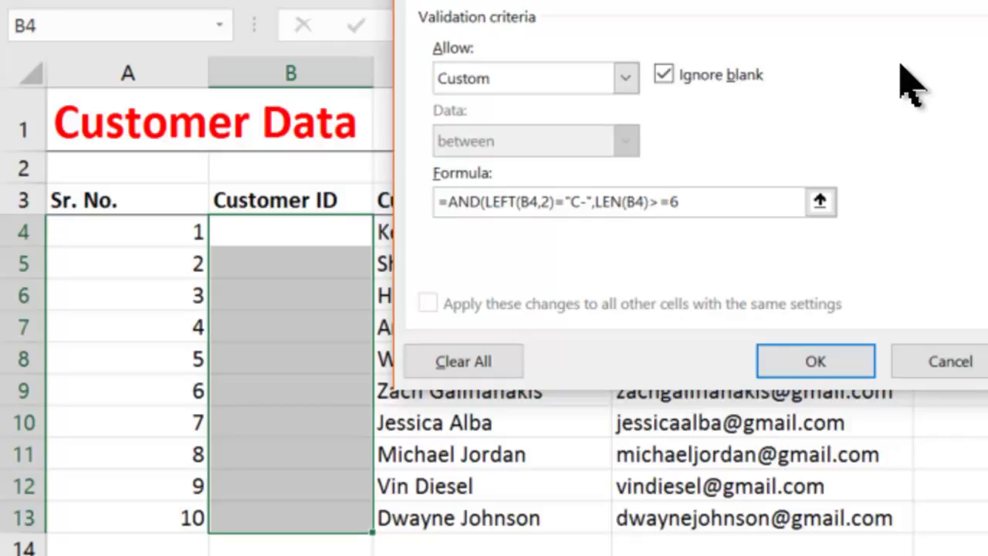
{"action": "type", "text": ")"}
{"action": "left_click", "coordinate": [817, 361]}
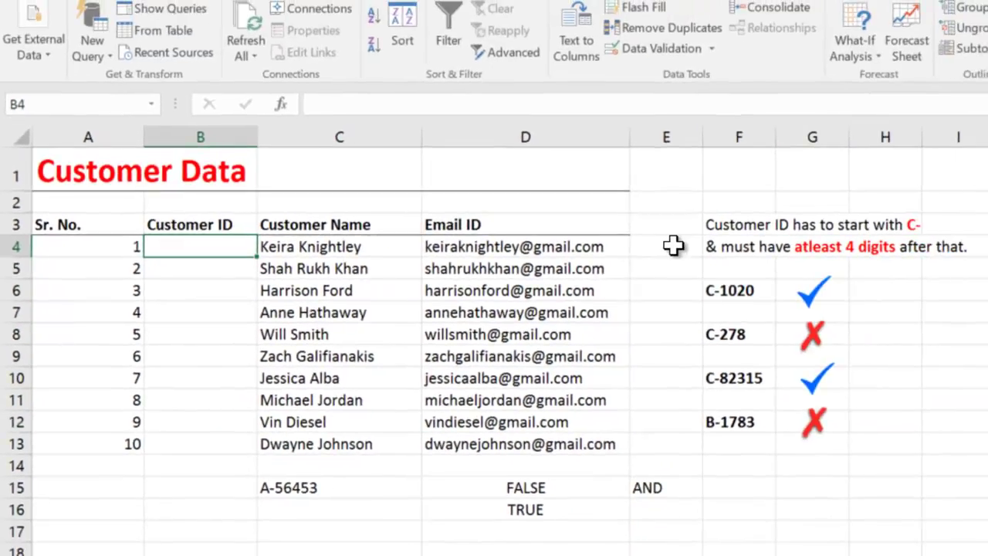
Step: Test the rule in B4 with an ID of prefix C- and only three digits, and return to editing the entry
{"action": "type", "text": "C"}
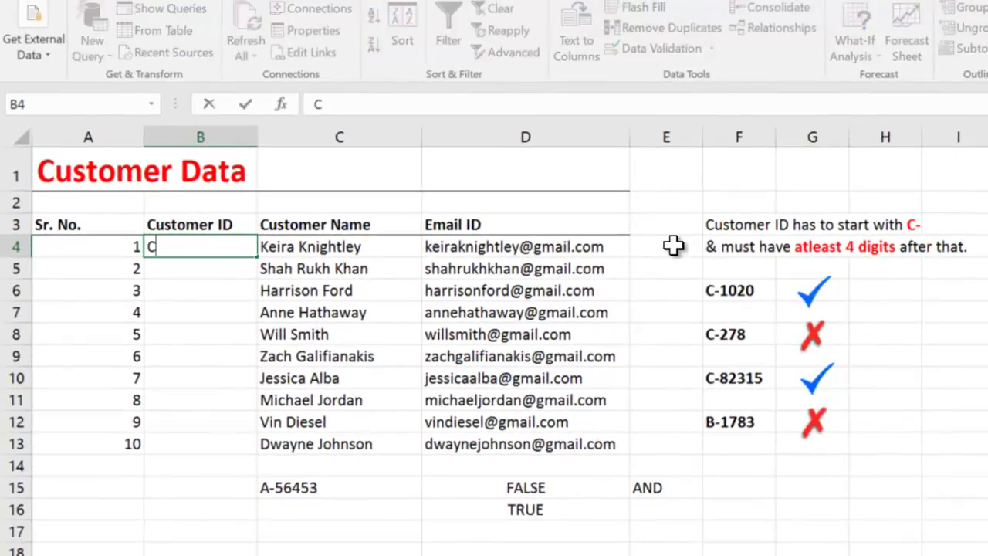
{"action": "type", "text": "-546"}
{"action": "key", "text": "Return"}
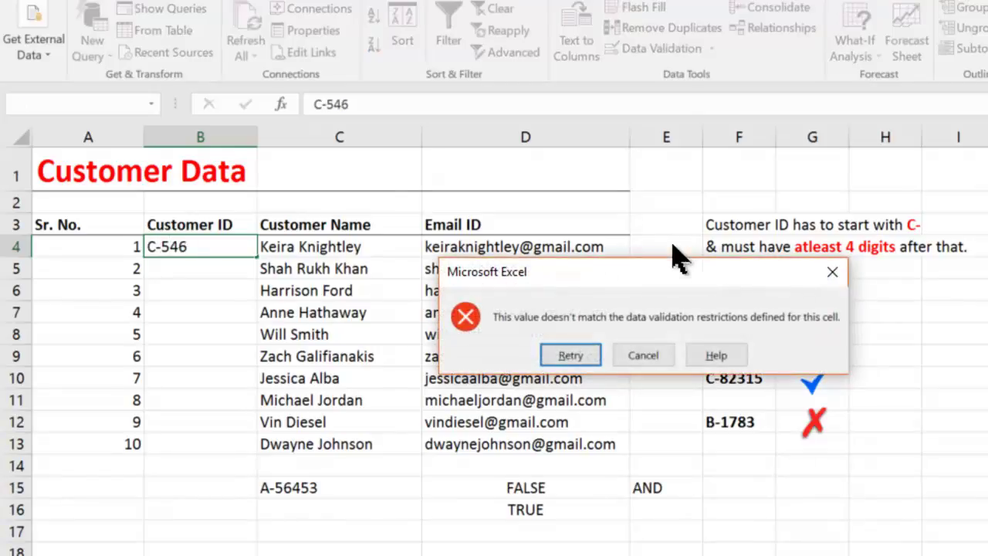
{"action": "left_click_drag", "start_coordinate": [737, 277], "coordinate": [556, 143]}
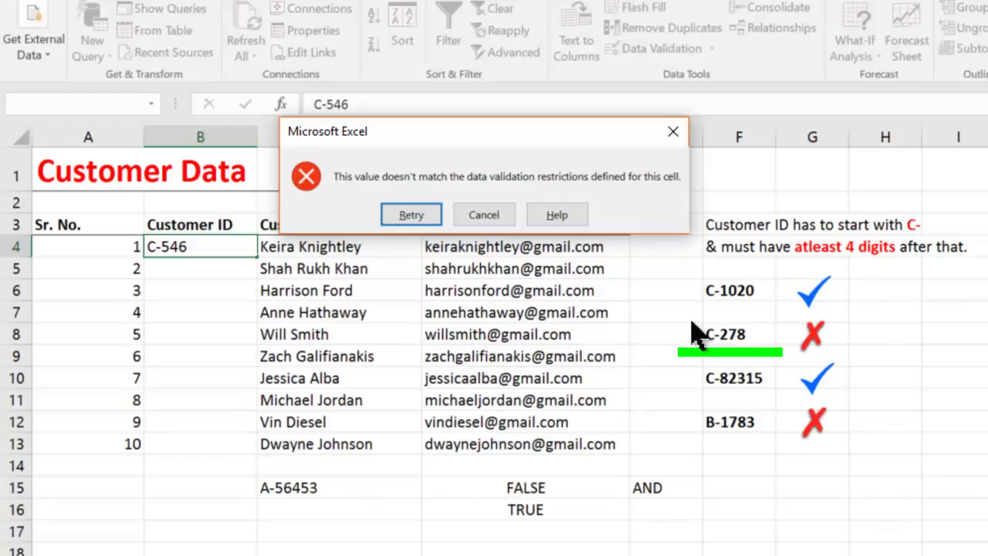
{"action": "left_click", "coordinate": [410, 215]}
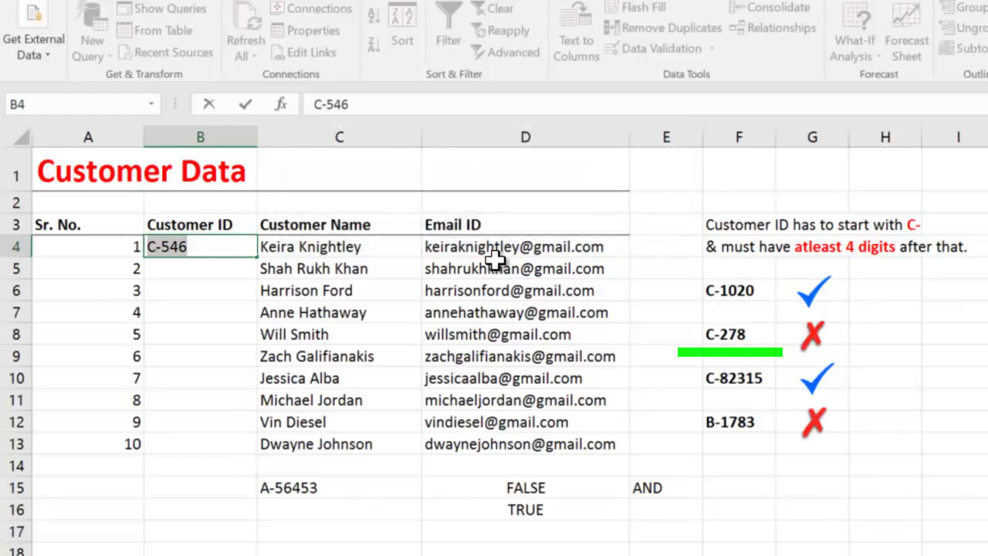
Step: Append 4 to the ID in B4 so that it has four digits, and enter it
{"action": "key", "text": "End"}
{"action": "type", "text": "4"}
{"action": "key", "text": "Return"}
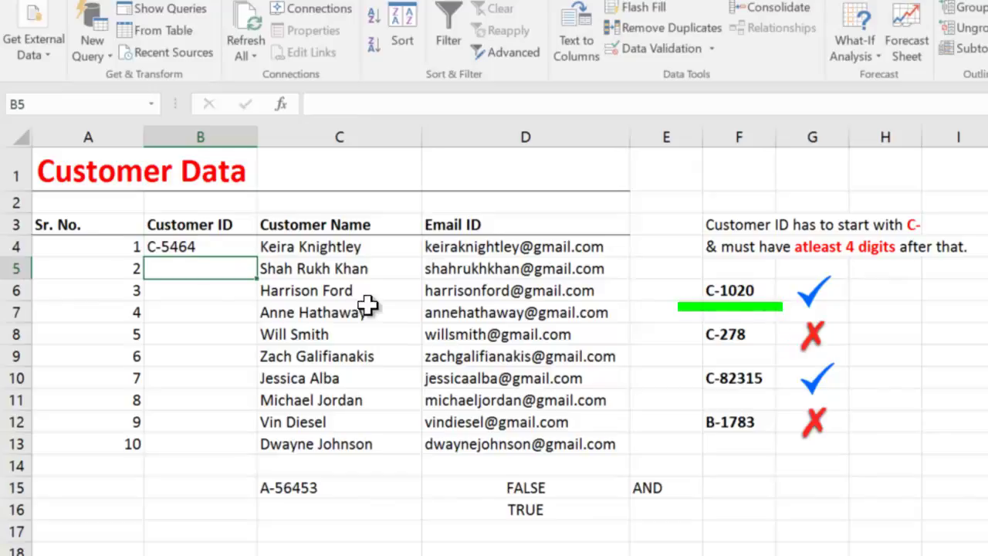
Step: Append 6 to the ID in B4 to test a five-digit ID
{"action": "left_click", "coordinate": [216, 252]}
{"action": "key", "text": "F2"}
{"action": "type", "text": "6"}
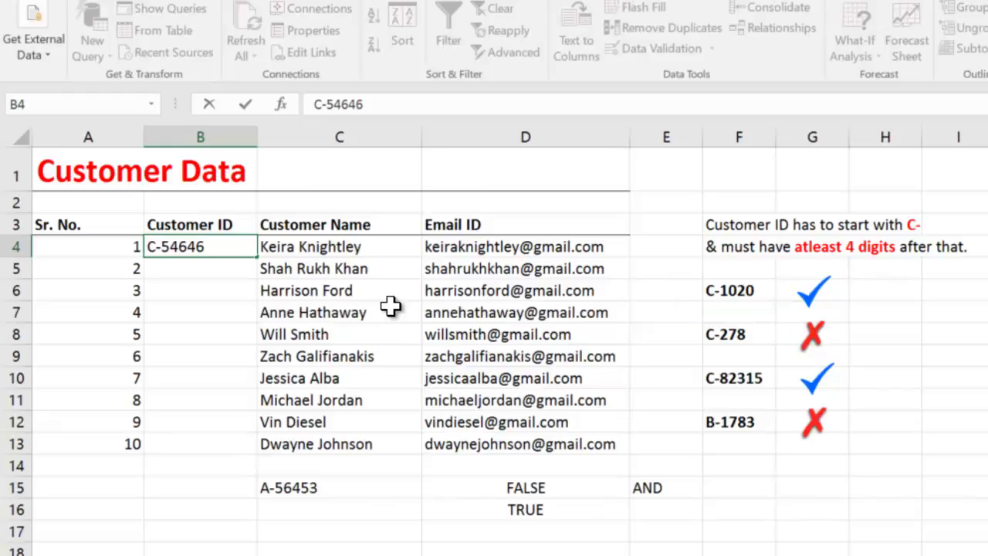
{"action": "key", "text": "Return"}
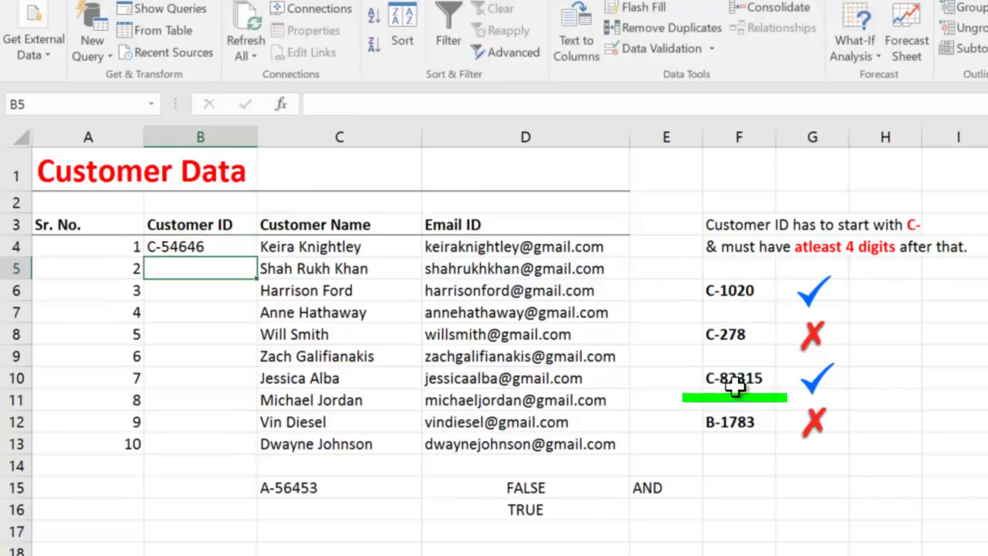
Step: Try to replace the ID in B4 with a four-digit ID starting with B-, and discard the entry
{"action": "left_click", "coordinate": [230, 250]}
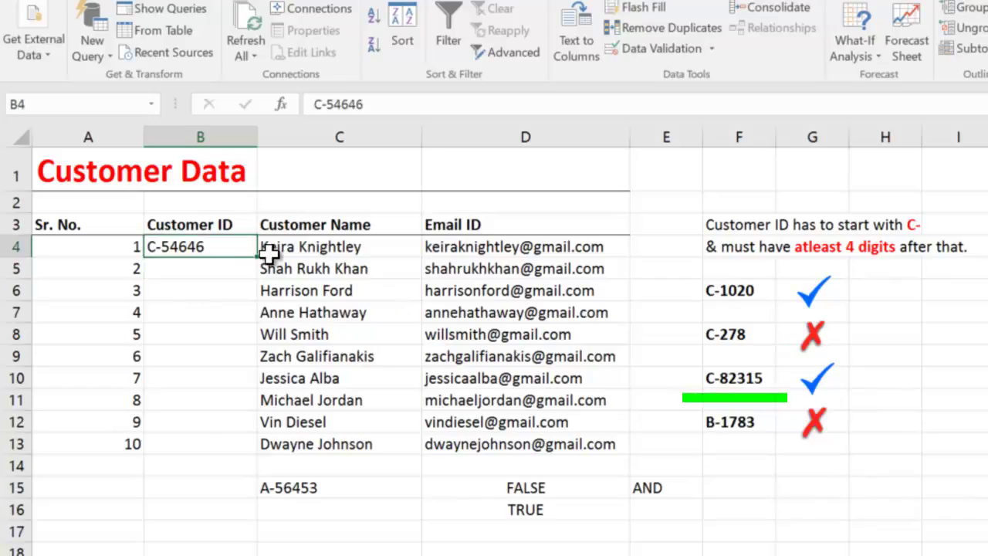
{"action": "type", "text": "B-7495"}
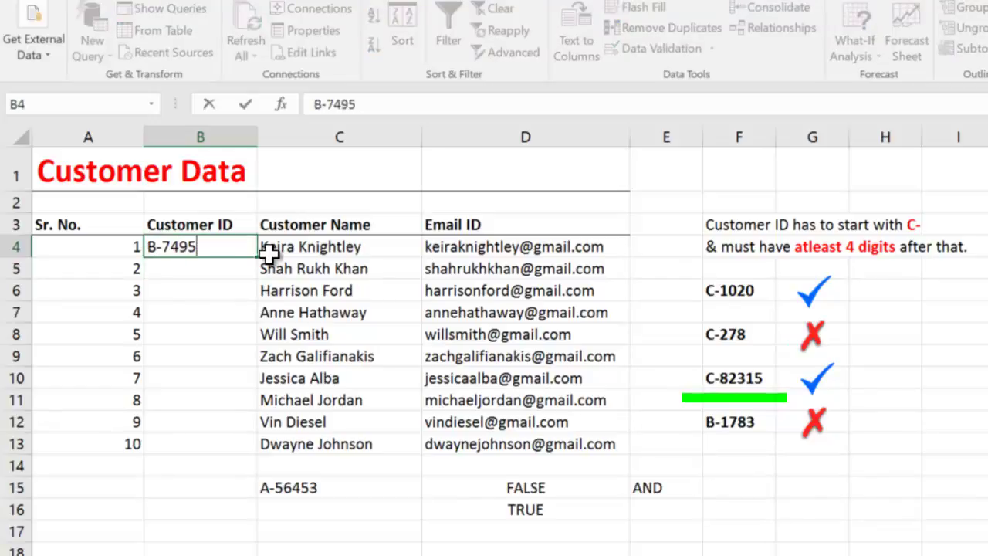
{"action": "key", "text": "Return"}
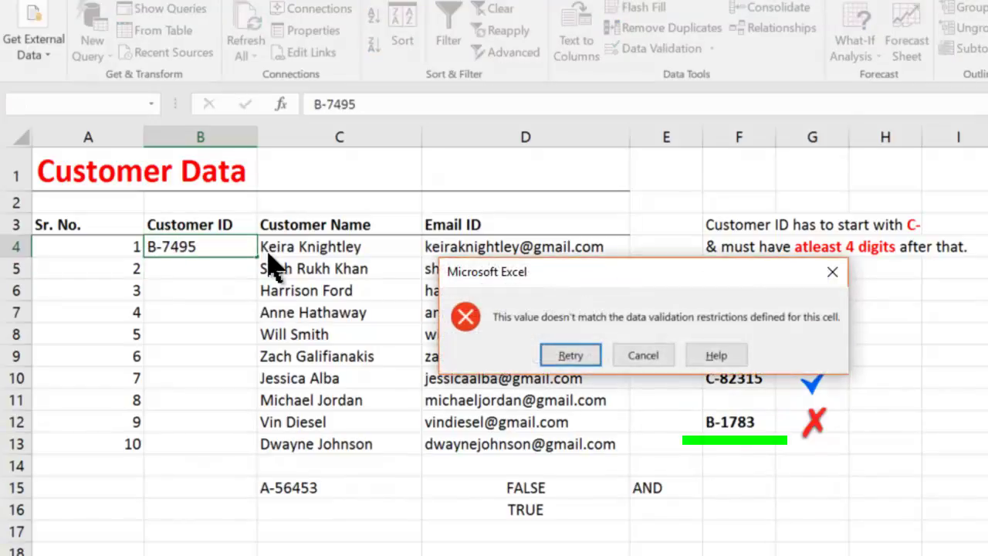
{"action": "key", "text": "Return"}
{"action": "key", "text": "Escape"}
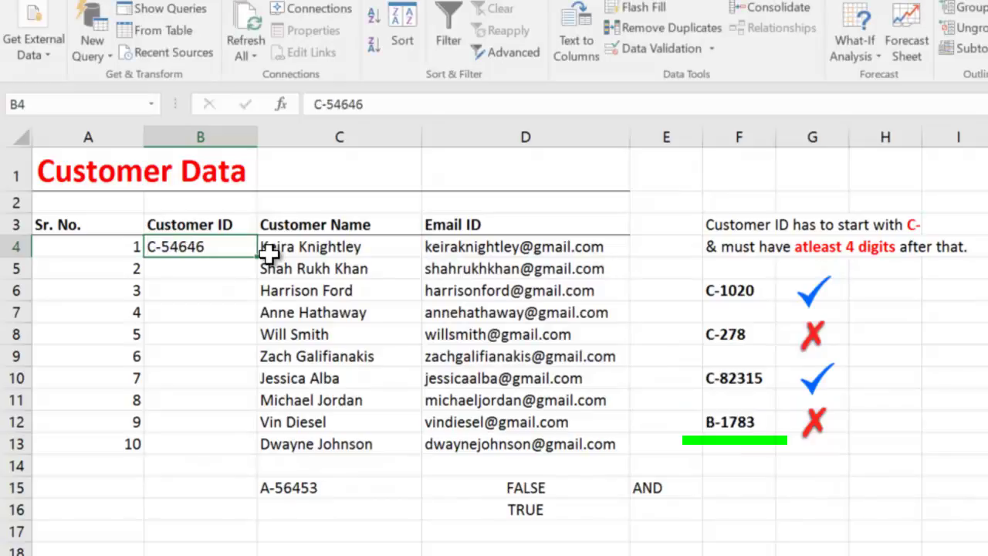
Step: Enter a four-digit ID starting with C- in B5 and try a three-digit C- ID in B6
{"action": "key", "text": "Return"}
{"action": "type", "text": "C-7834"}
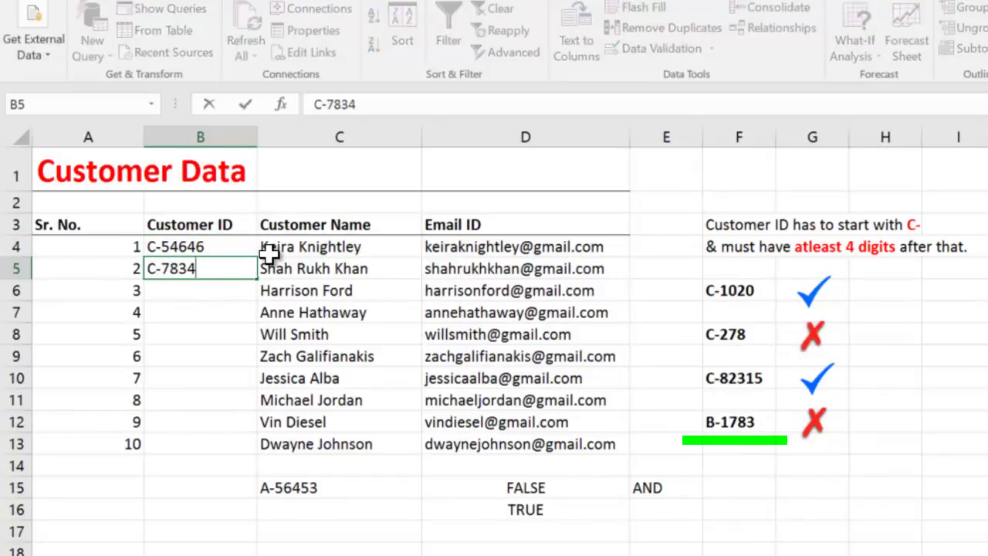
{"action": "key", "text": "Return"}
{"action": "type", "text": "C-855"}
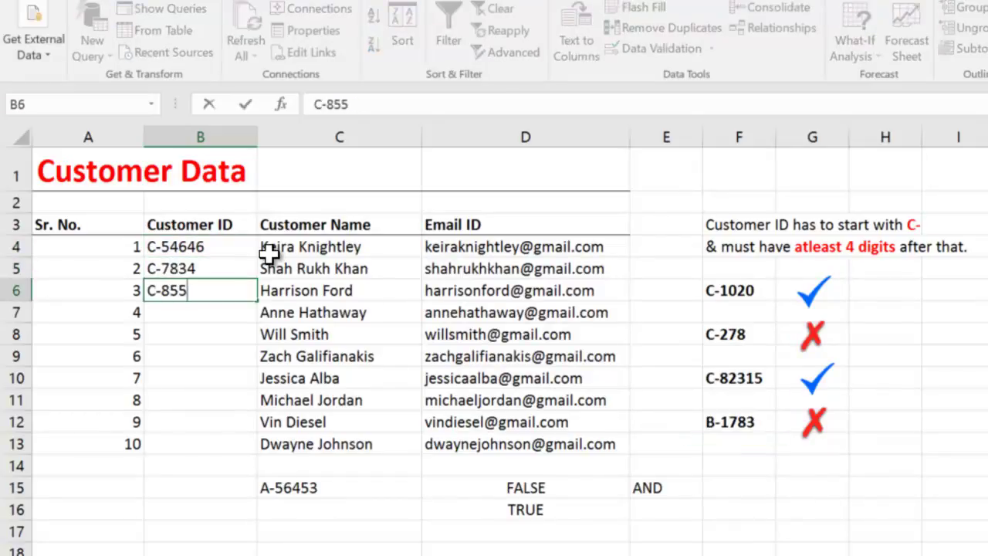
{"action": "key", "text": "Return"}
Step: Append 4 to the ID in B6 and enter a four-digit ID starting with C- in B7
{"action": "key", "text": "Return"}
{"action": "key", "text": "End"}
{"action": "type", "text": "4"}
{"action": "key", "text": "Return"}
{"action": "type", "text": "C-9475"}
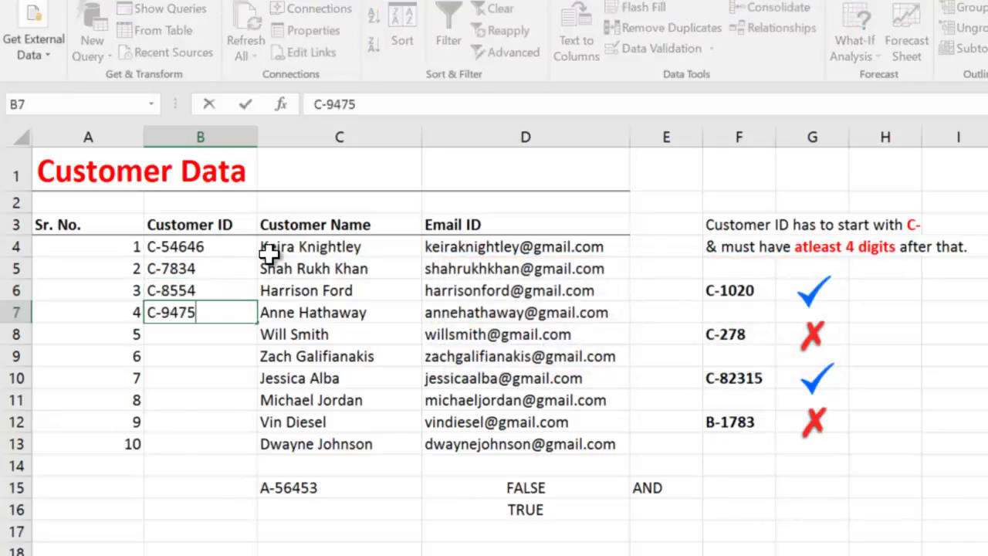
{"action": "key", "text": "Return"}
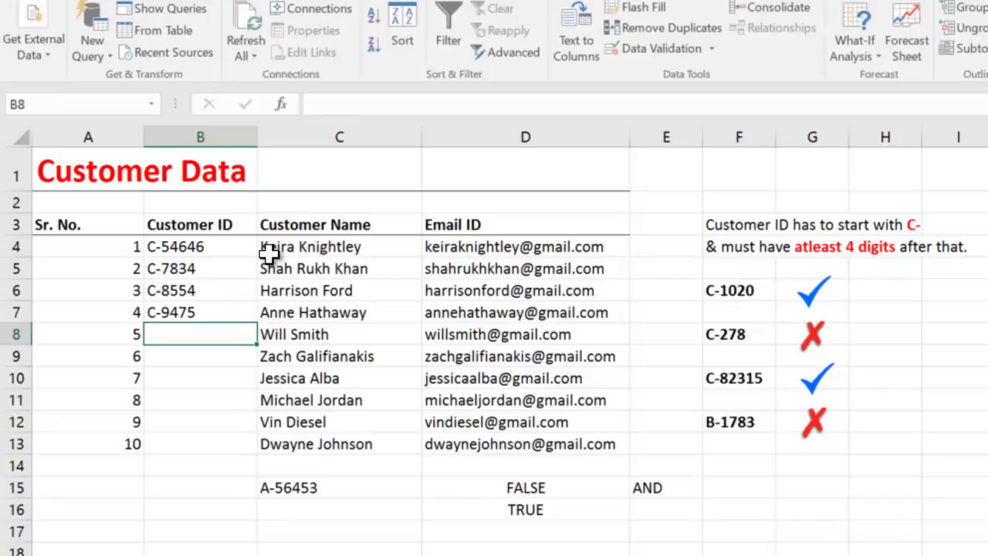
Step: Change the prefix compared in the LEFT formula in D15 to "CC-"
{"action": "left_click", "coordinate": [463, 487]}
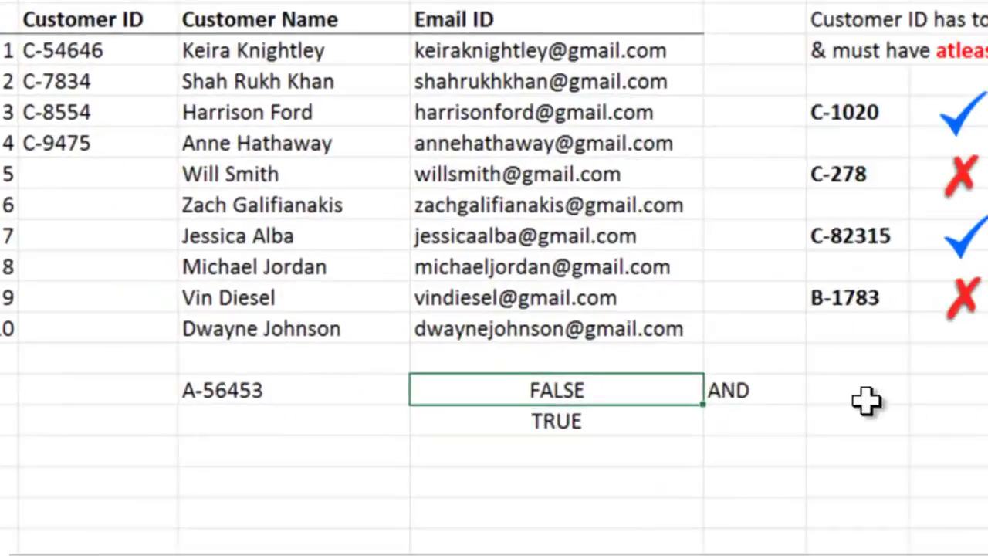
{"action": "key", "text": "F2"}
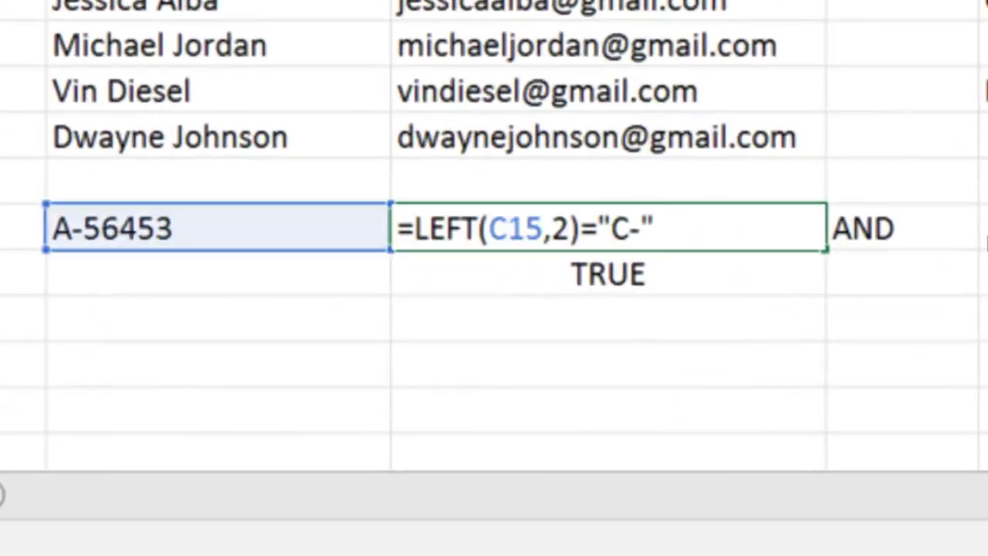
{"action": "key", "text": "Left"}
{"action": "key", "text": "shift+Left"}
{"action": "key", "text": "shift+Left"}
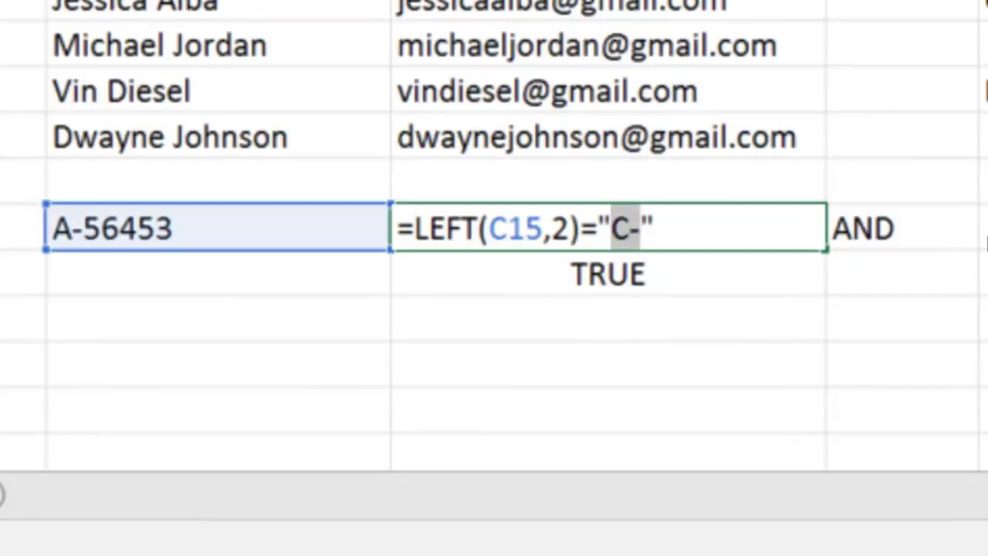
{"action": "type", "text": "CC"}
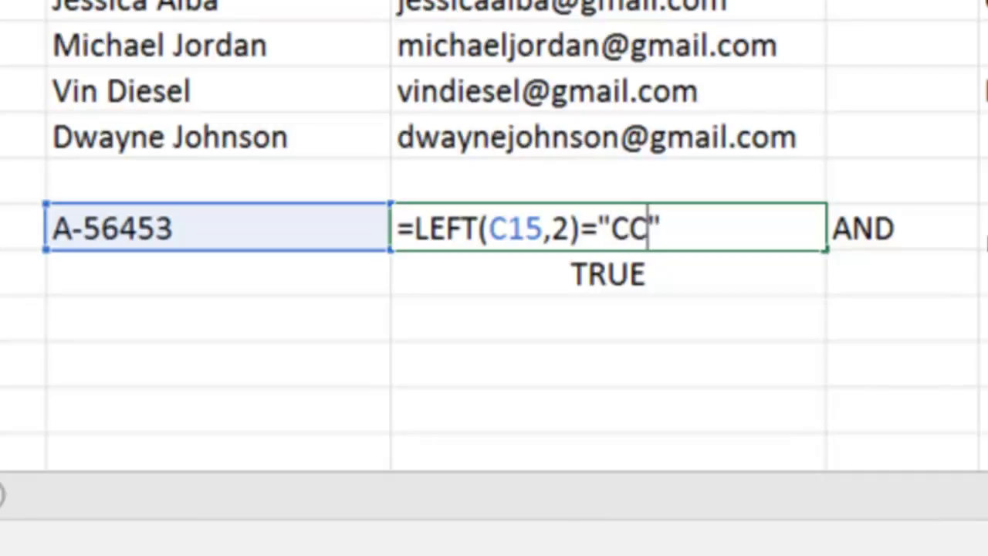
{"action": "type", "text": "-"}
Step: Set the number of characters in the LEFT formula in D15 to 3
{"action": "key", "text": "Left"}
{"action": "key", "text": "Left"}
{"action": "key", "text": "Left"}
{"action": "key", "text": "Left"}
{"action": "key", "text": "Left"}
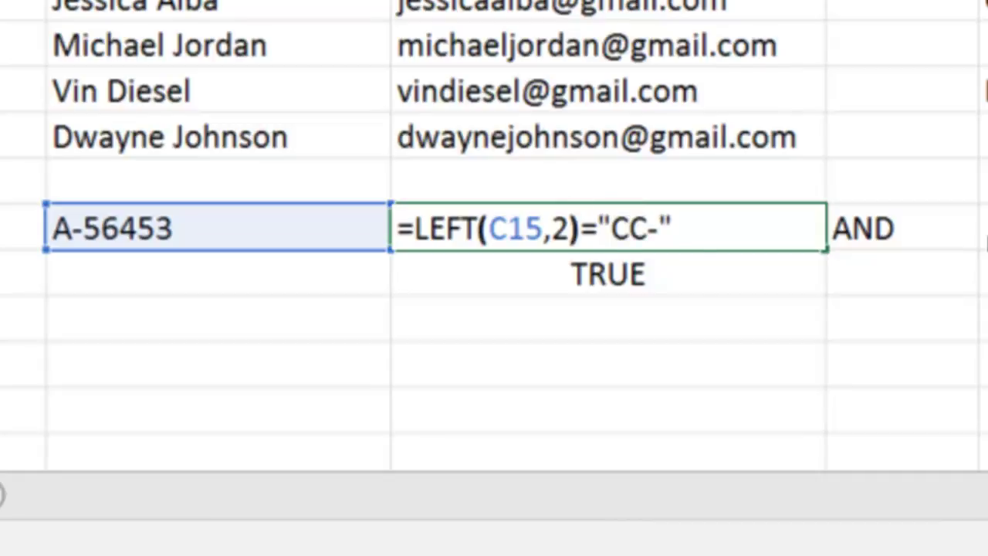
{"action": "key", "text": "Left"}
{"action": "key", "text": "BackSpace"}
{"action": "type", "text": "3"}
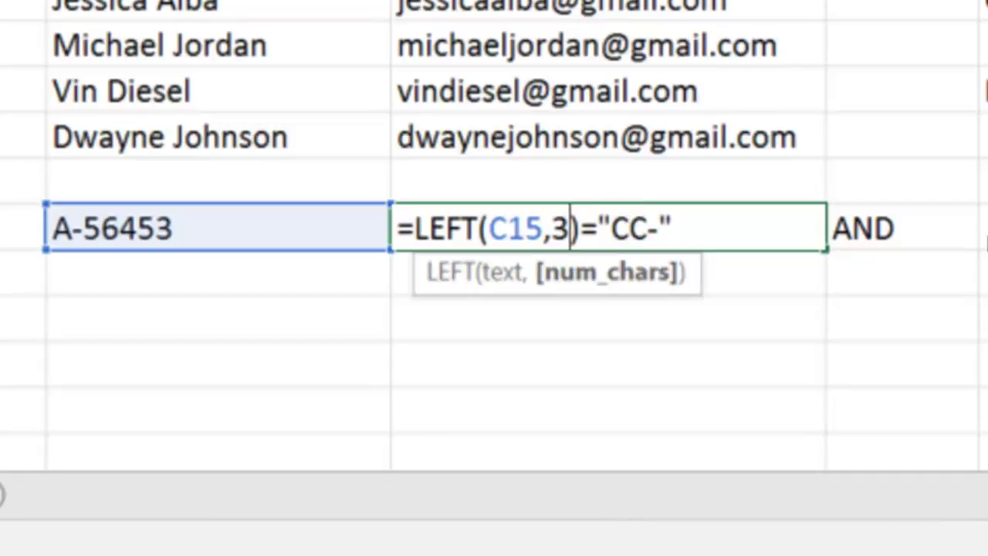
{"action": "key", "text": "Return"}
Step: Set the minimum length in the LEN formula in D16 to 9
{"action": "type", "text": "=LEN(C15)>=6"}
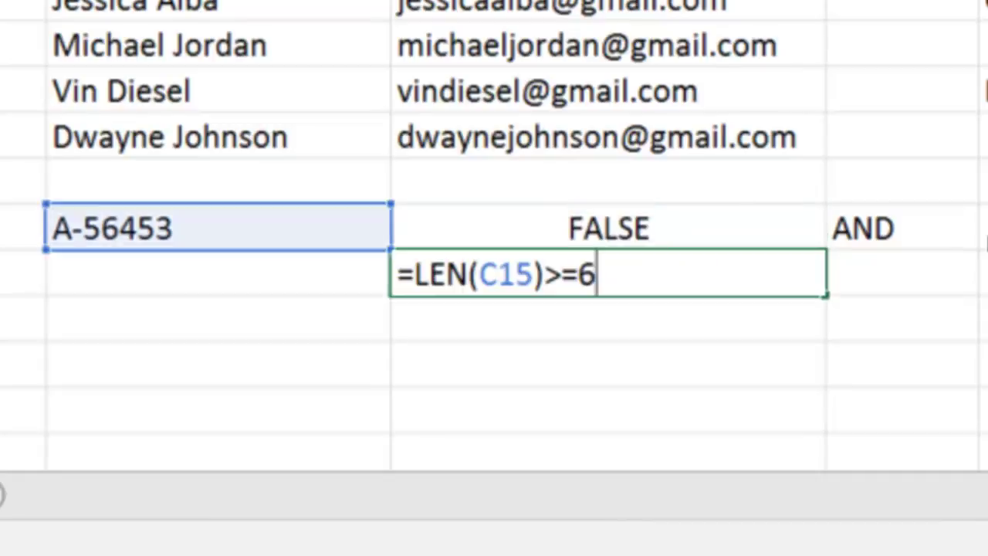
{"action": "key", "text": "BackSpace"}
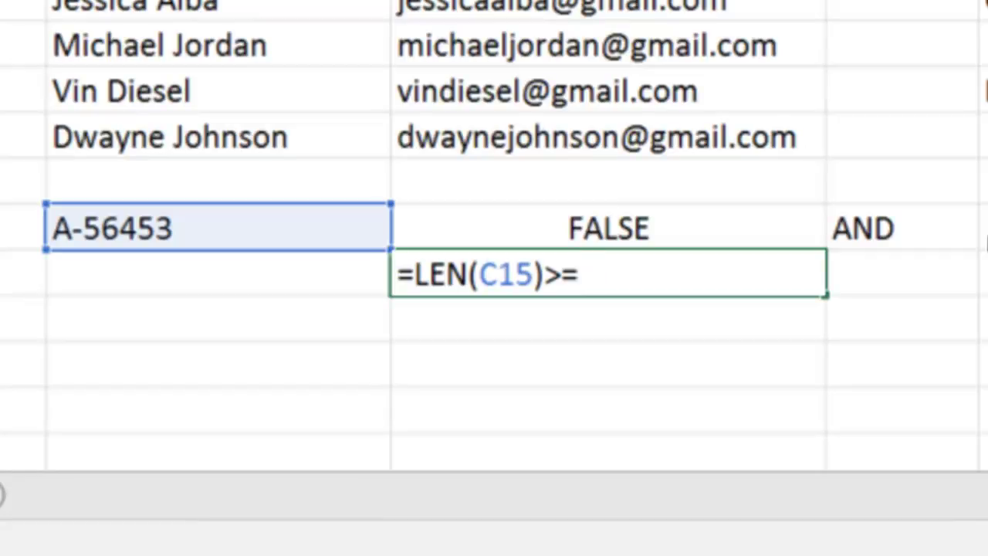
{"action": "type", "text": "8"}
{"action": "key", "text": "BackSpace"}
{"action": "type", "text": "9"}
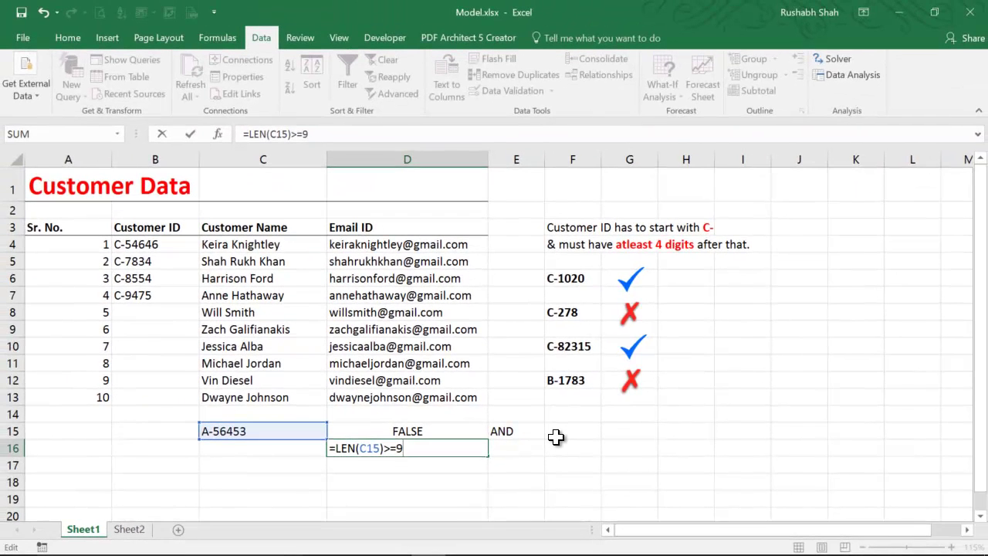
{"action": "key", "text": "Return"}
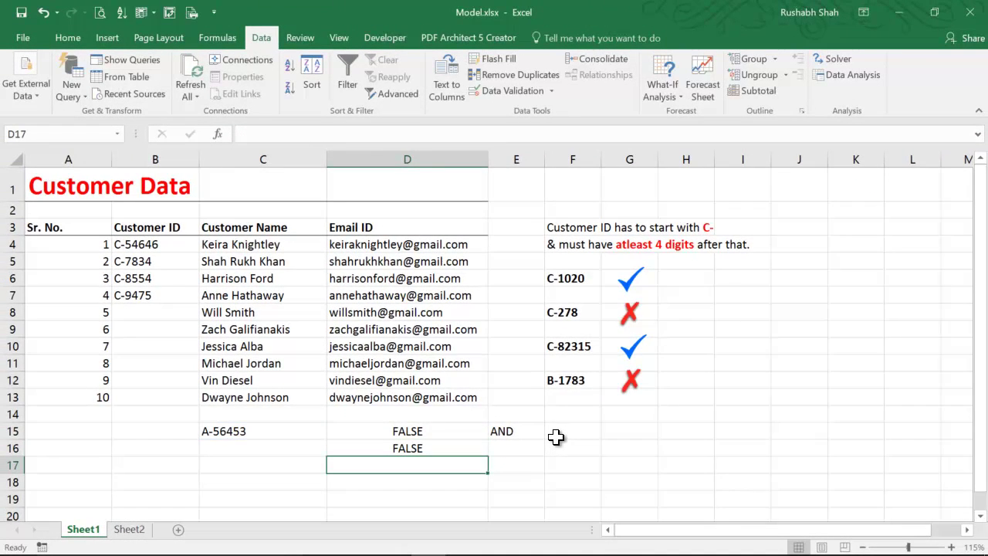